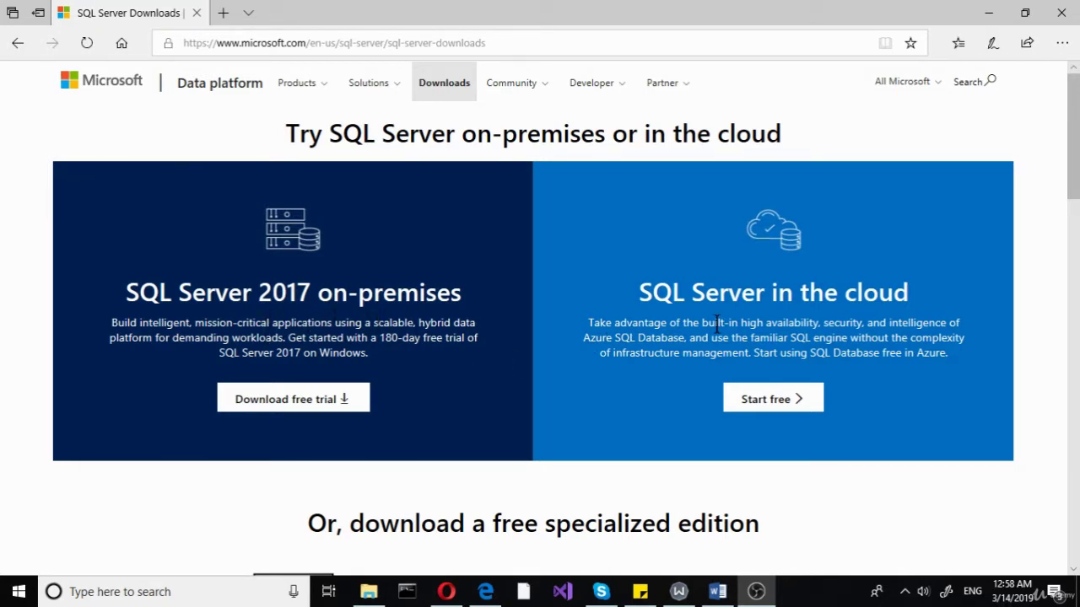
- Try to download the SQL Server 2017 Express installer from the free specialized editions
scroll(716, 329, "down", 3)
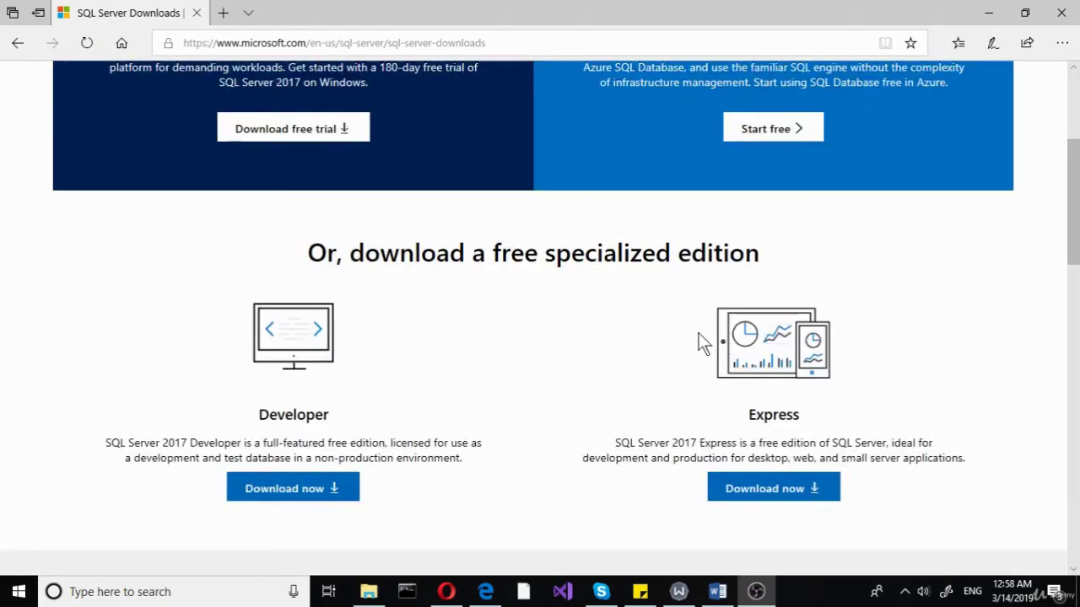
scroll(447, 349, "down", 2)
scroll(446, 354, "up", 1)
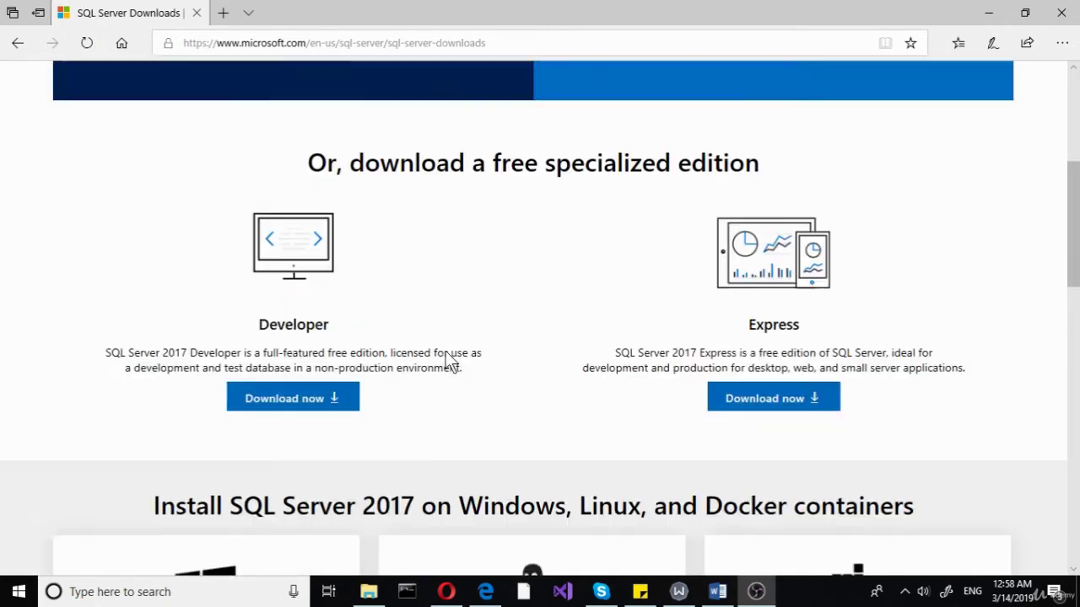
scroll(446, 351, "up", 2)
scroll(448, 362, "down", 1)
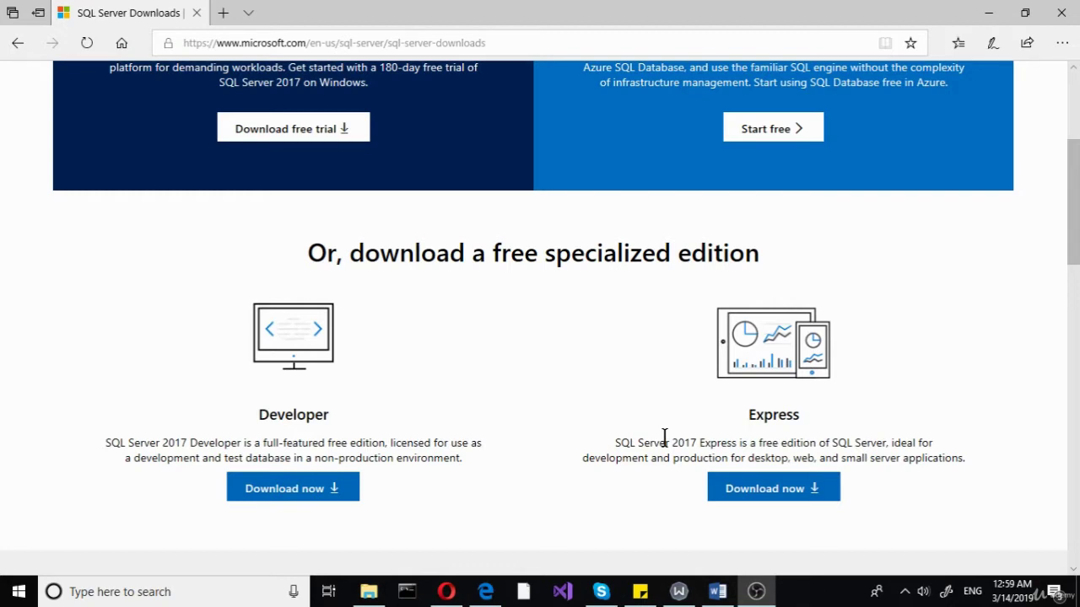
scroll(664, 437, "down", 2)
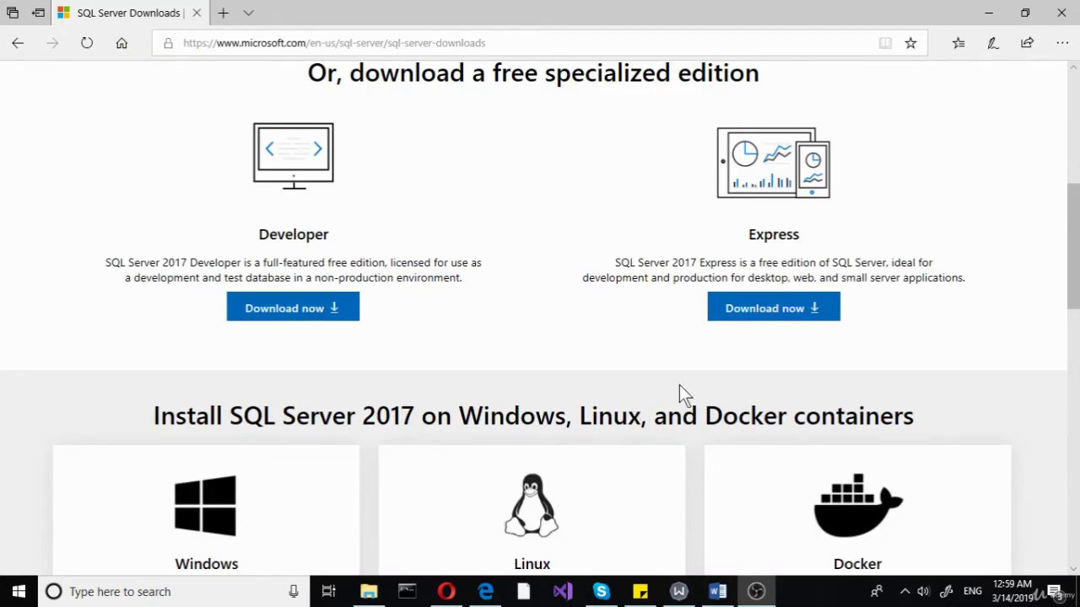
left_click(756, 313)
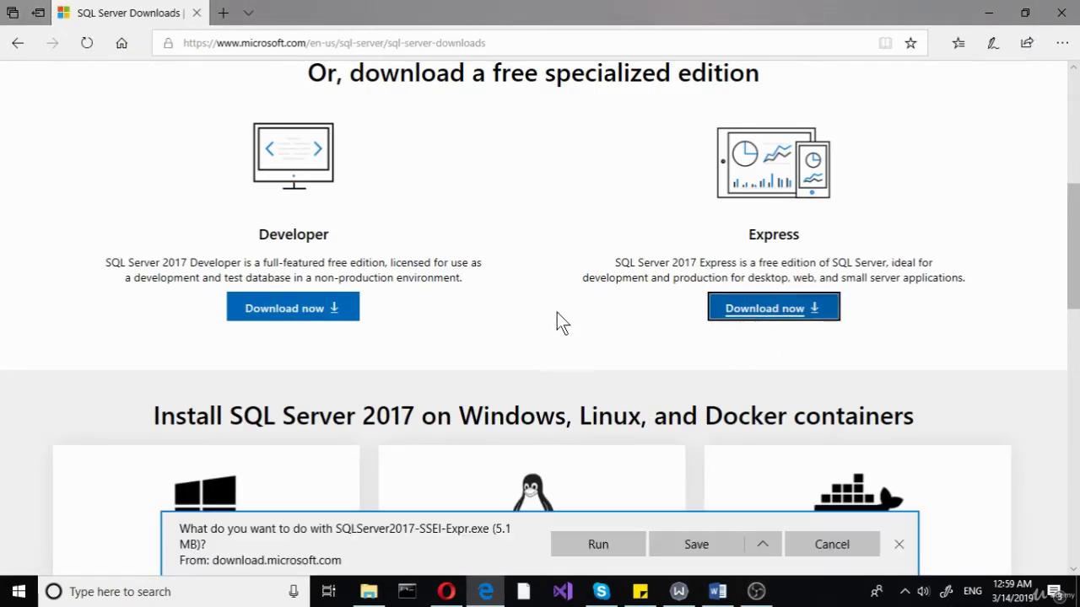
left_click(803, 541)
- Examine the installation platforms, tools and edition sections of the SQL Server downloads page
scroll(497, 443, "down", 5)
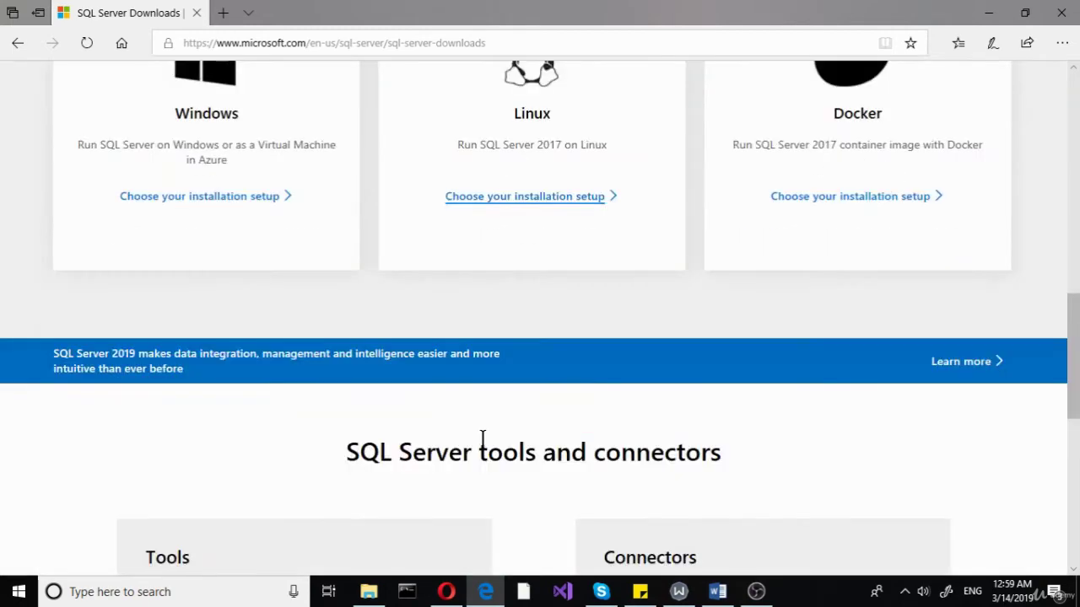
scroll(494, 445, "up", 3)
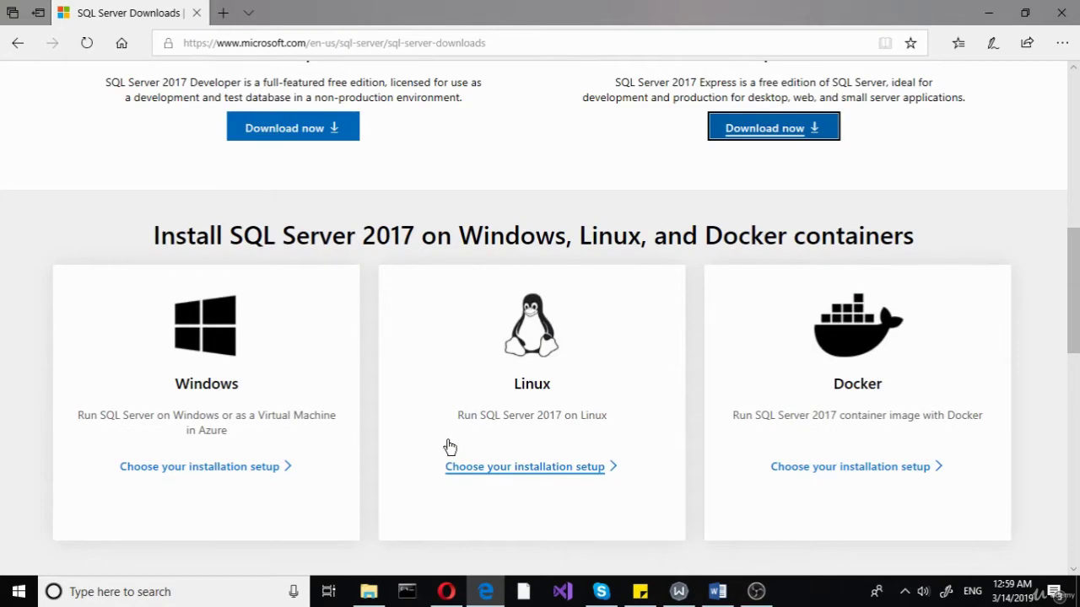
scroll(405, 427, "up", 5)
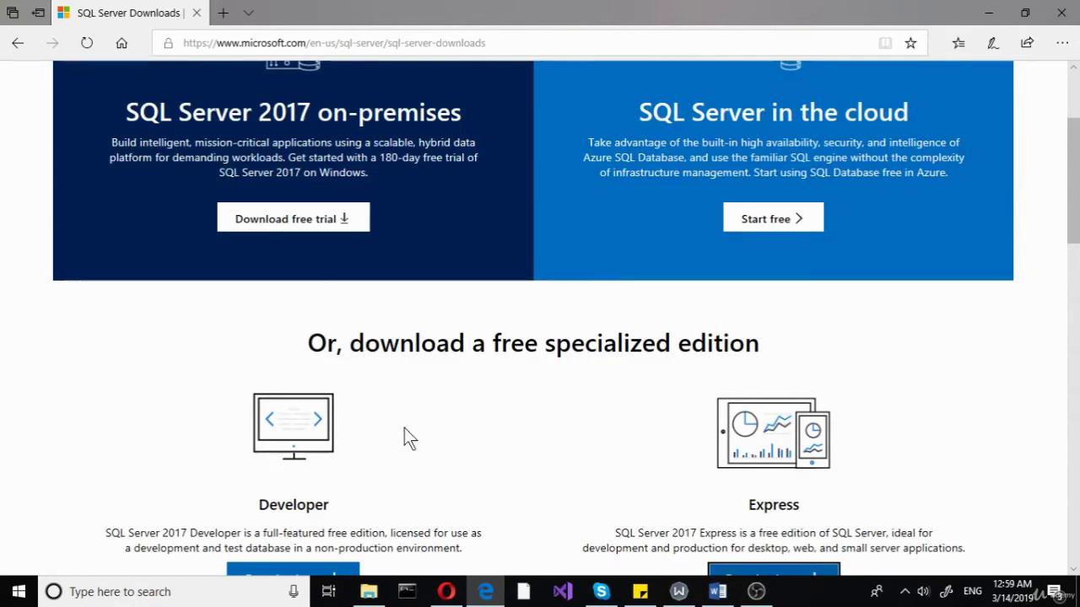
scroll(403, 430, "down", 1)
scroll(403, 430, "up", 1)
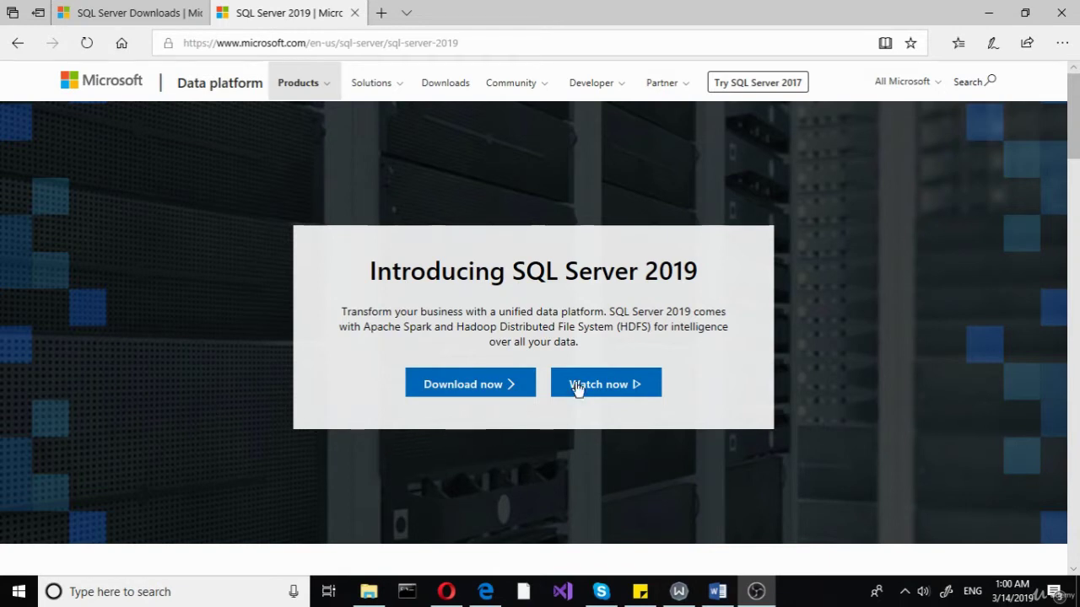
- Go to the SQL Server 2019 download options and open the Windows preview's Evaluation Center page
left_click(489, 387)
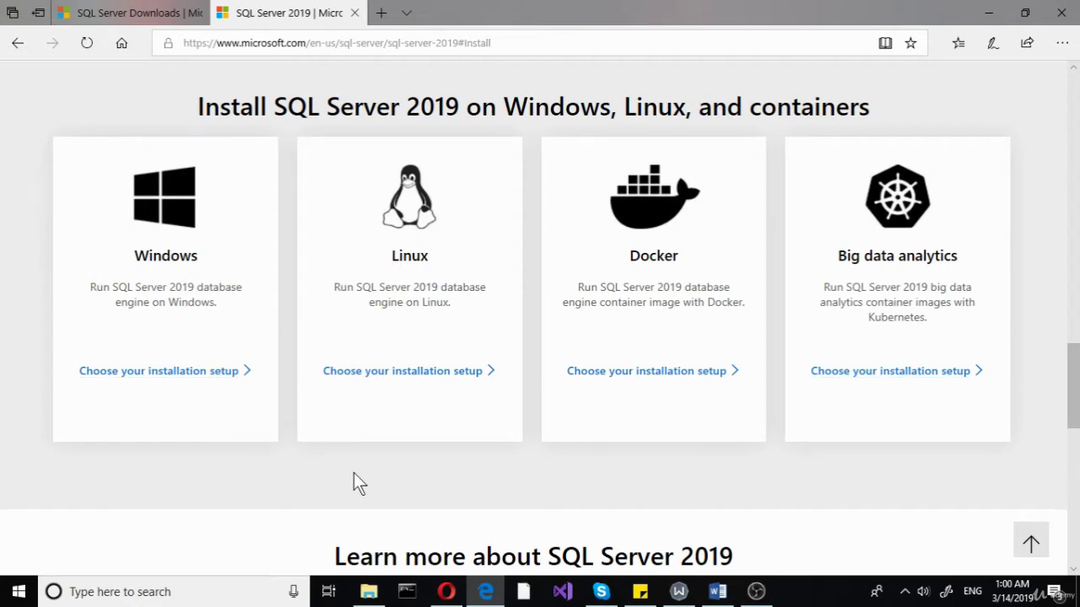
left_click(168, 379)
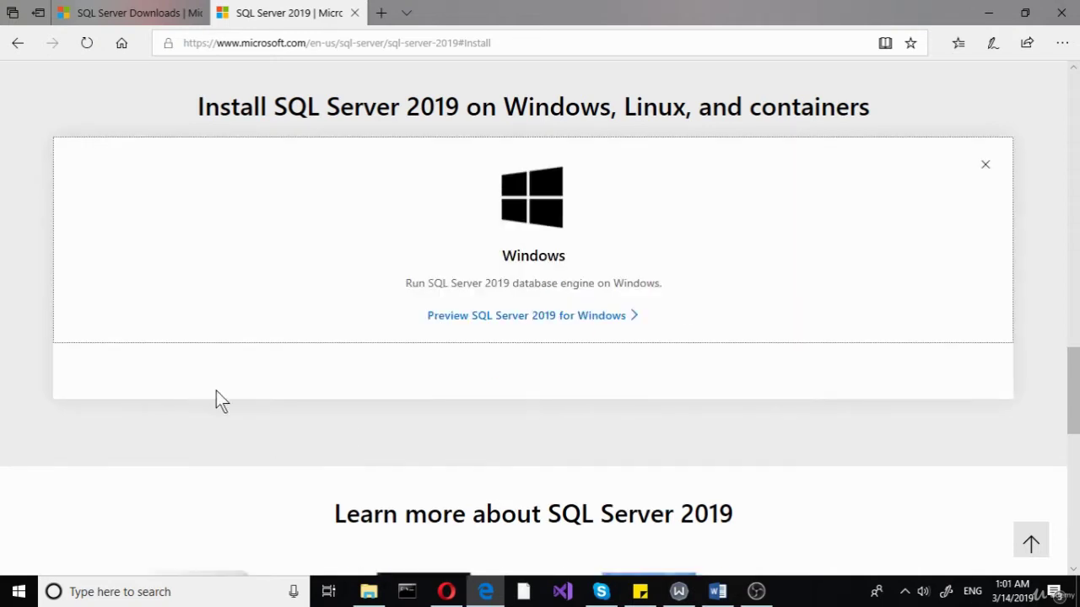
left_click(500, 322)
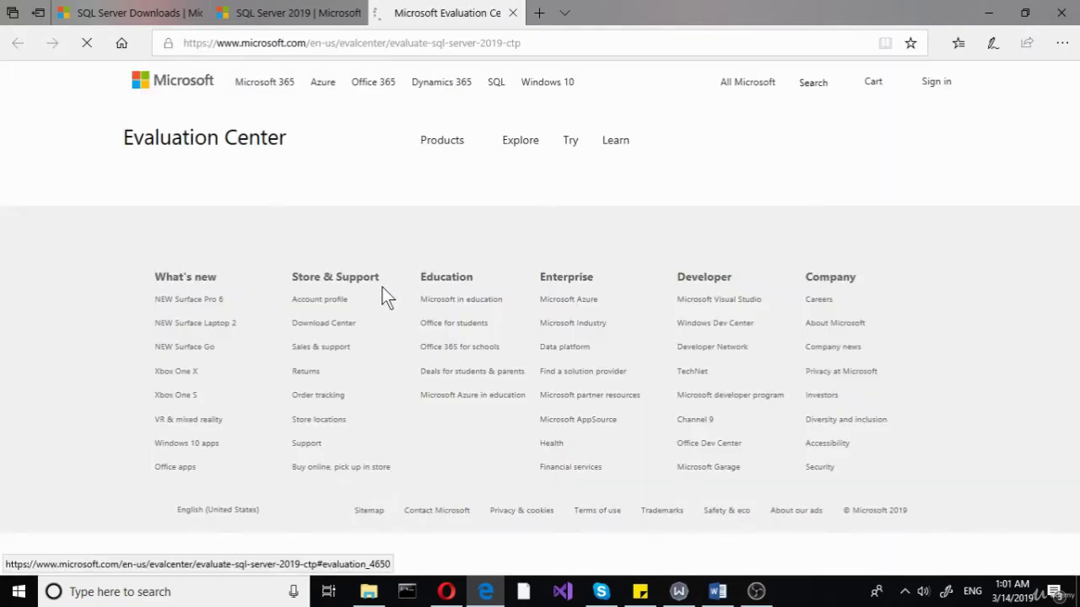
scroll(320, 384, "down", 5)
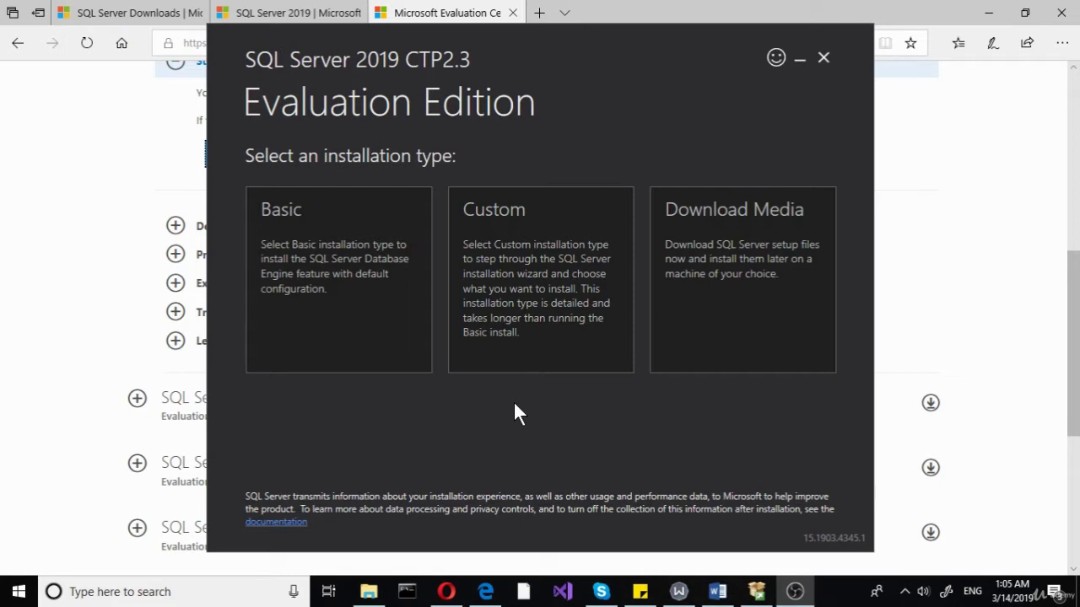
- Choose the Custom installation type for SQL Server 2019 CTP2.3 Evaluation Edition
left_click(515, 303)
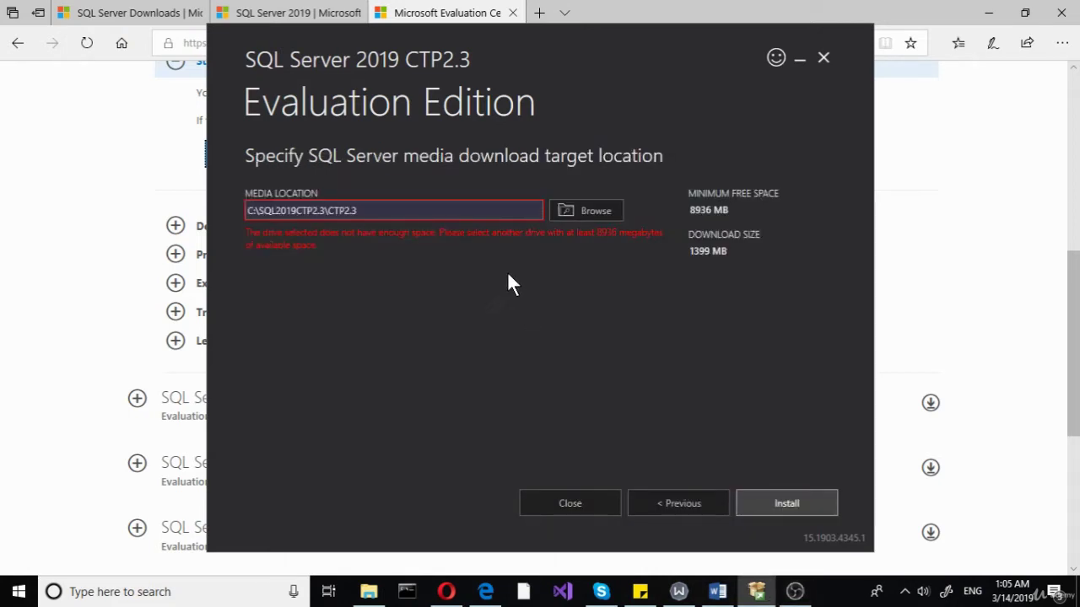
- Try to set the media download location to the root of the vol (L:) drive
left_click(578, 214)
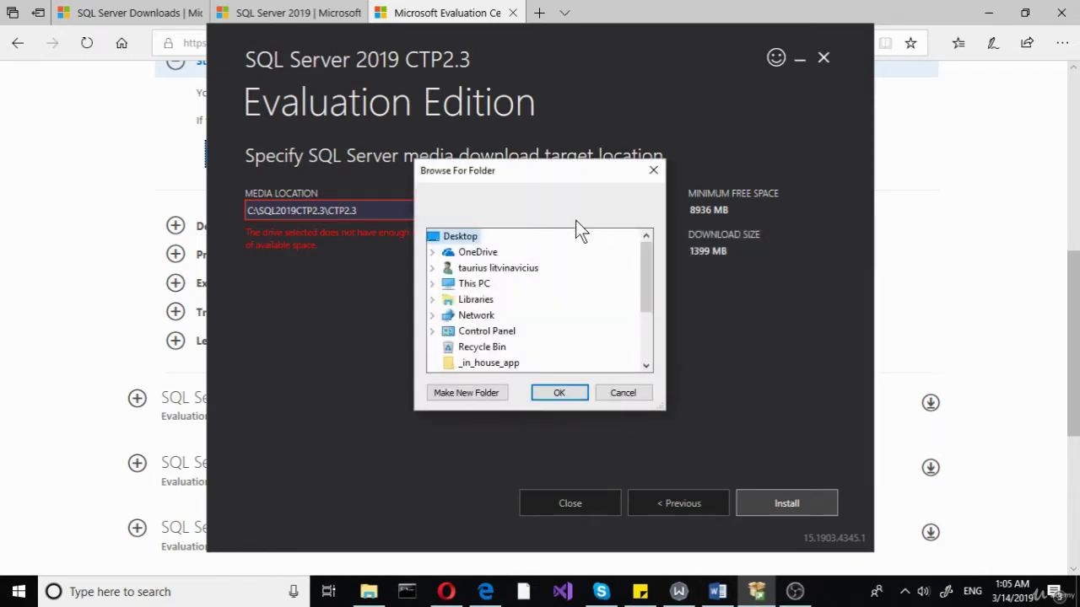
scroll(538, 300, "down", 2)
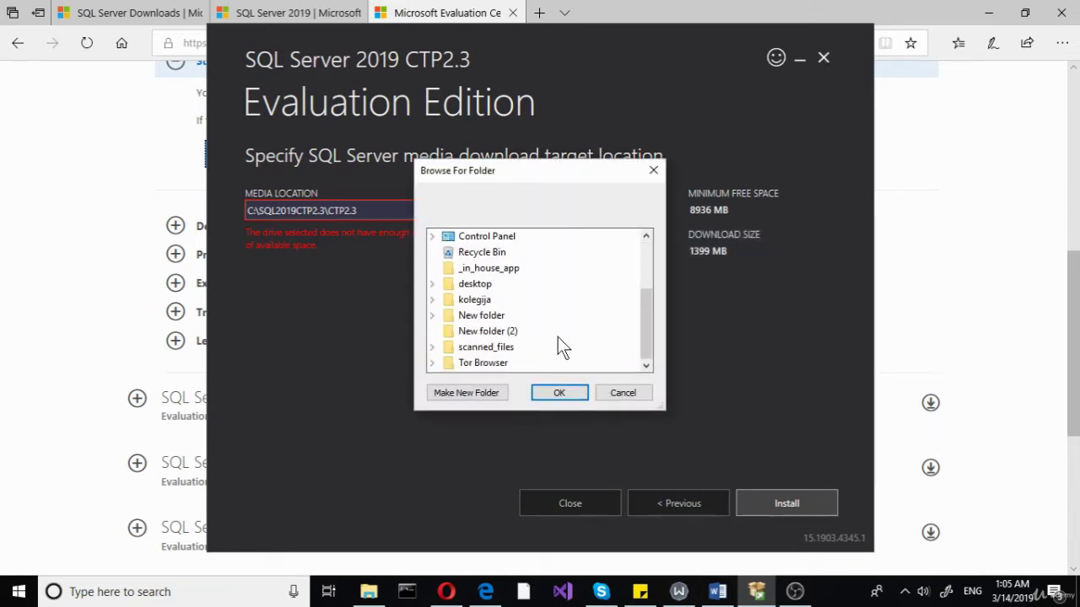
scroll(553, 338, "up", 3)
left_click(433, 285)
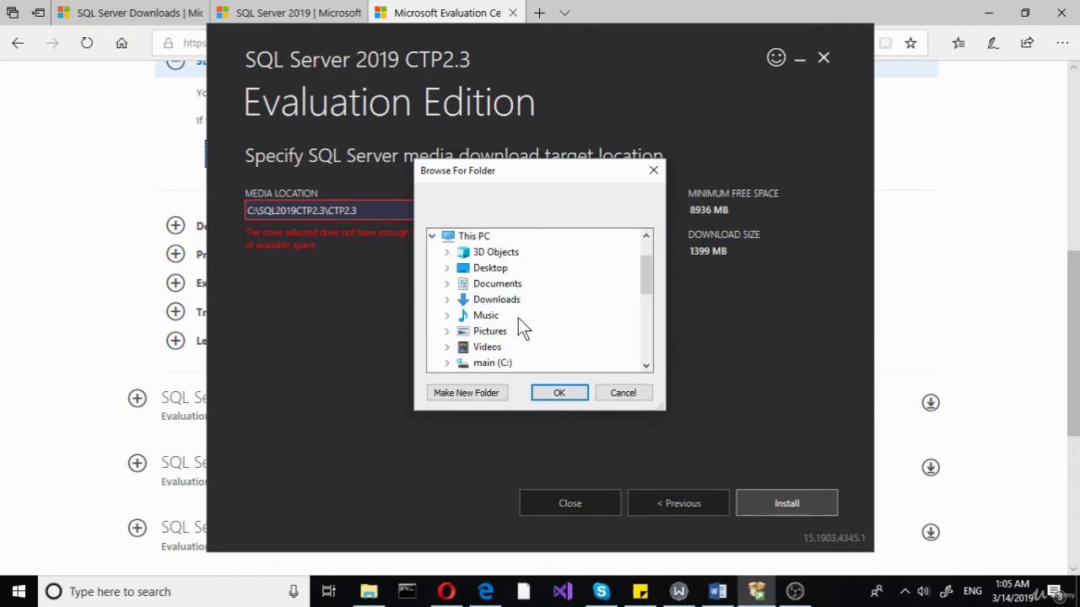
scroll(516, 330, "down", 1)
scroll(526, 332, "down", 1)
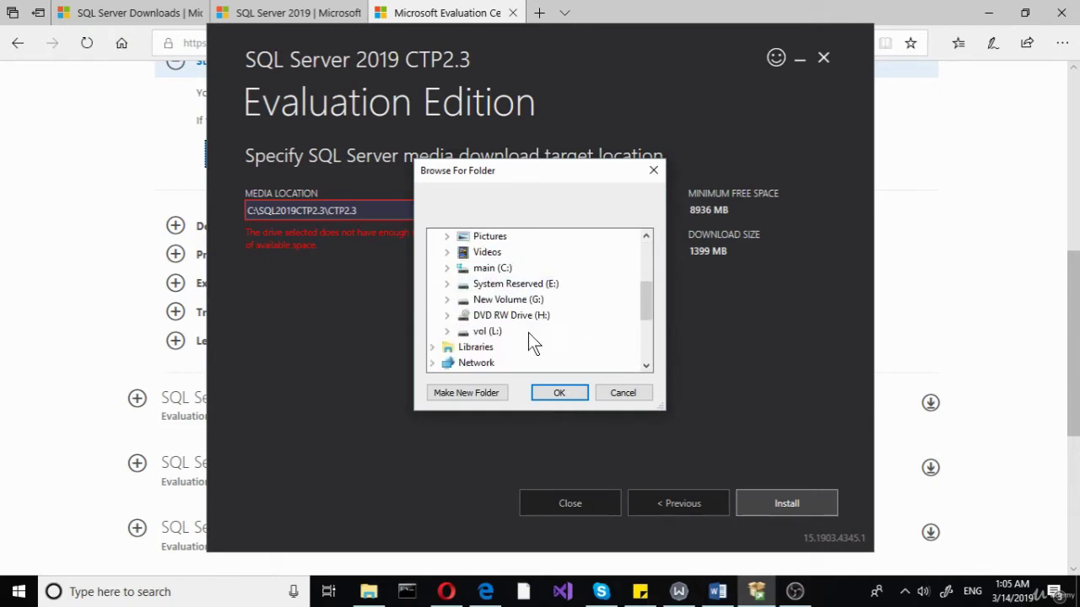
left_click(489, 332)
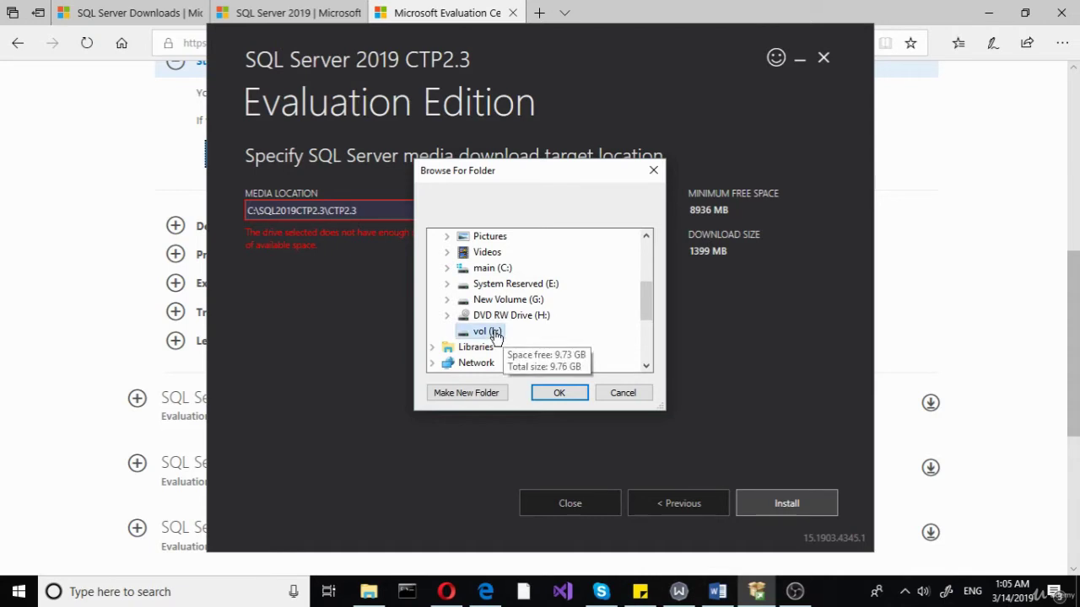
left_click(579, 396)
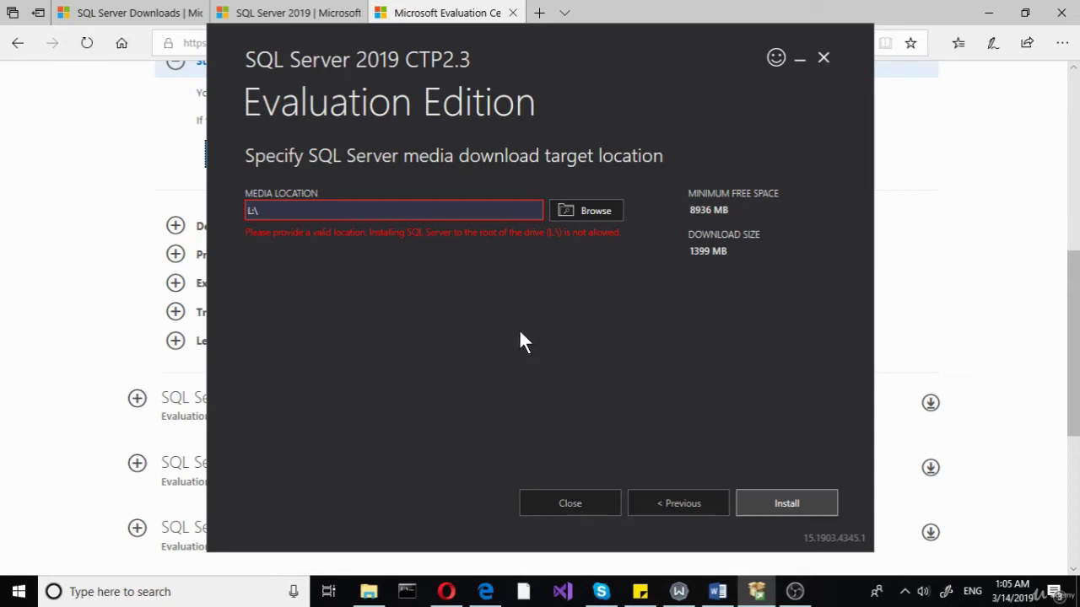
- Set the media location to a new folder named sqltest on the vol (L:) drive and start the installation
left_click(571, 209)
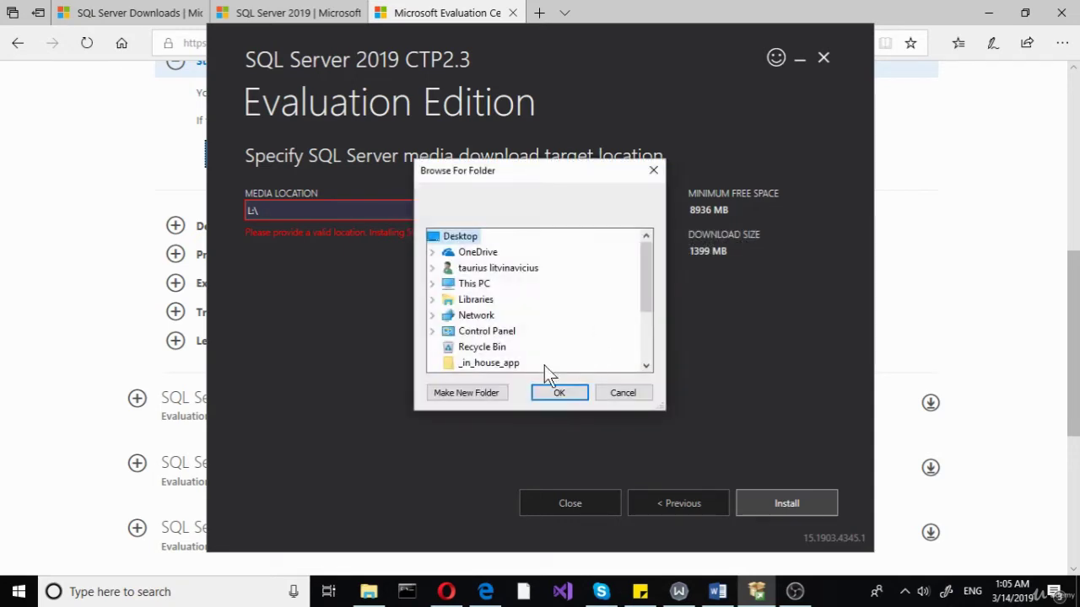
left_click(432, 284)
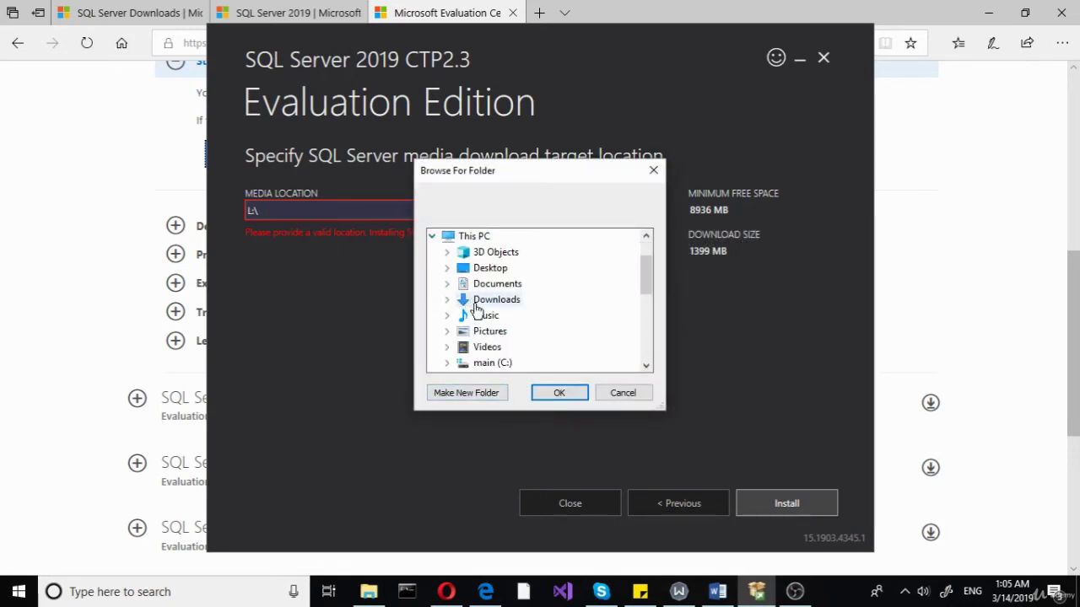
scroll(476, 310, "down", 4)
scroll(490, 333, "up", 2)
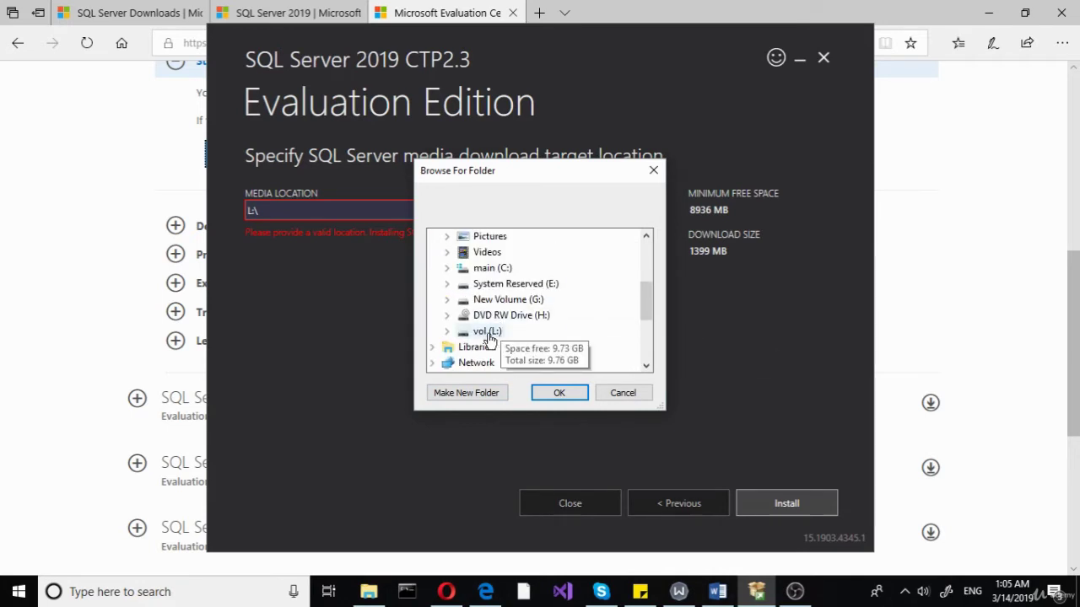
left_click(488, 331)
left_click(469, 390)
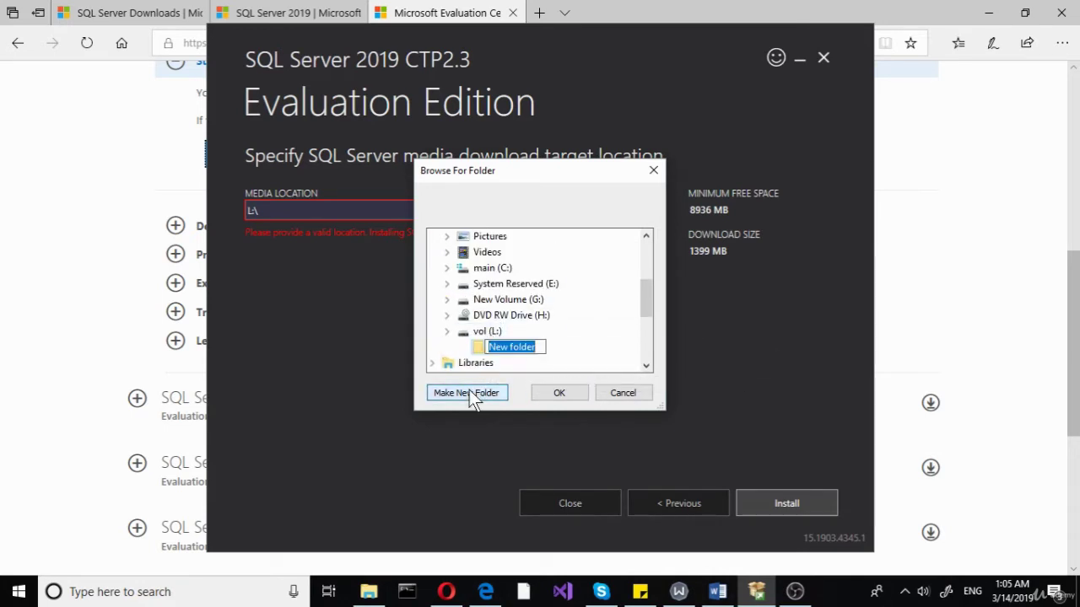
type("sqltest")
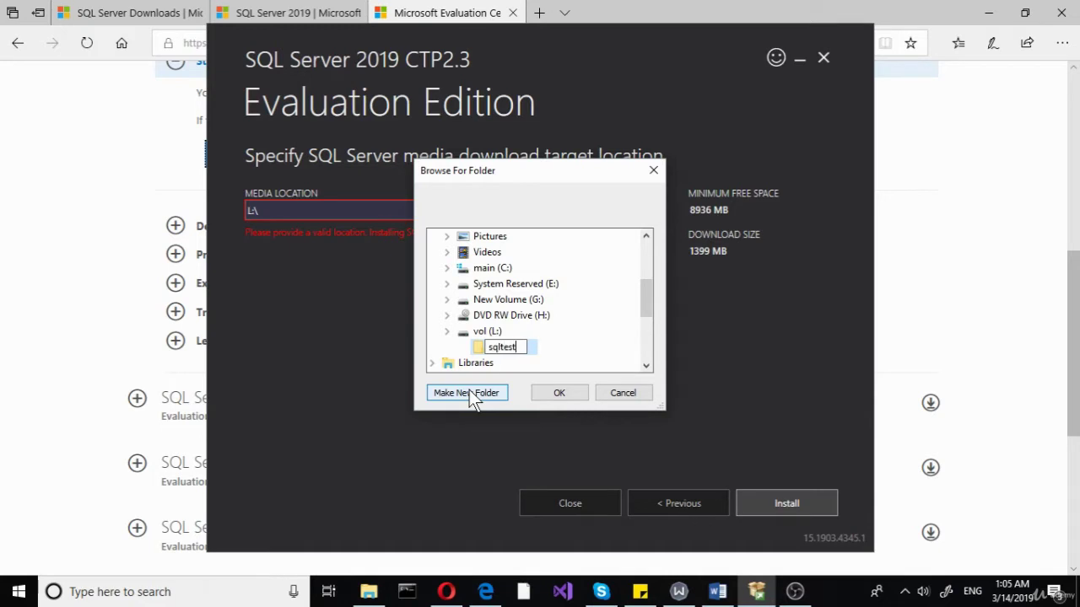
key("Return")
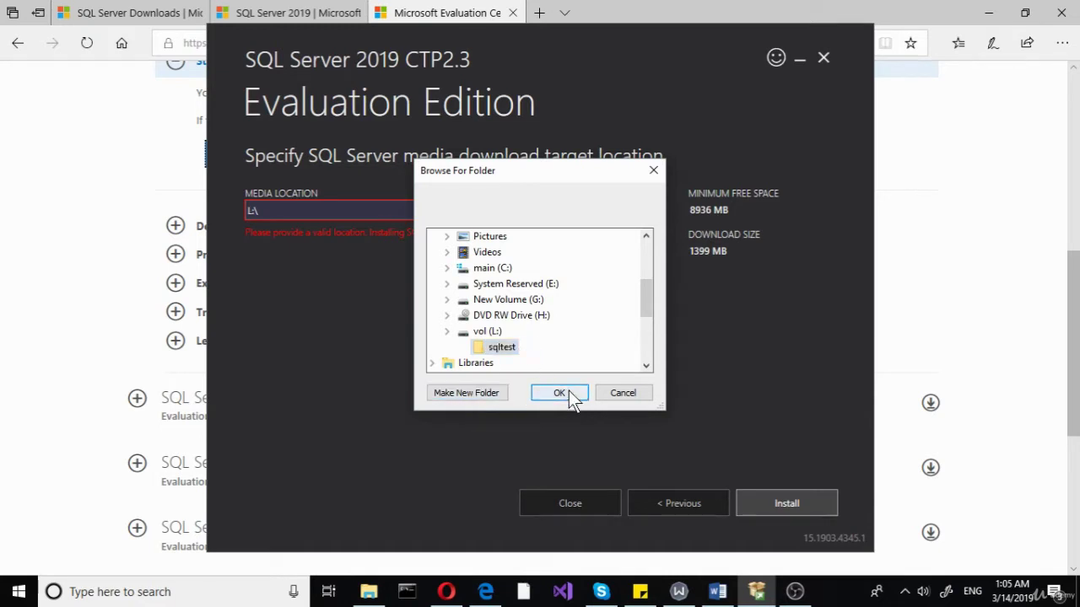
left_click(565, 394)
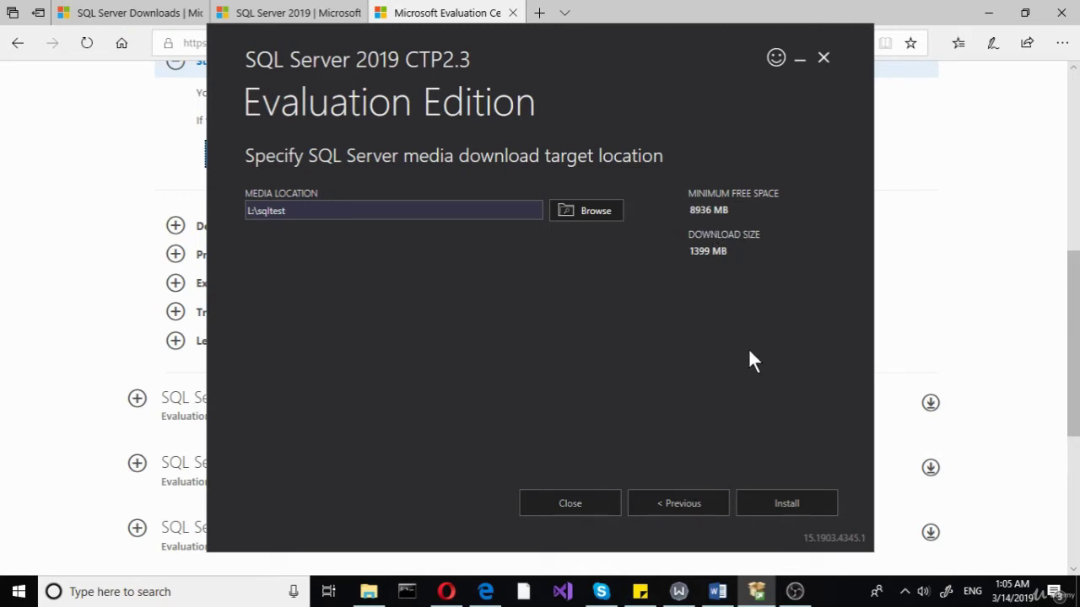
left_click(776, 499)
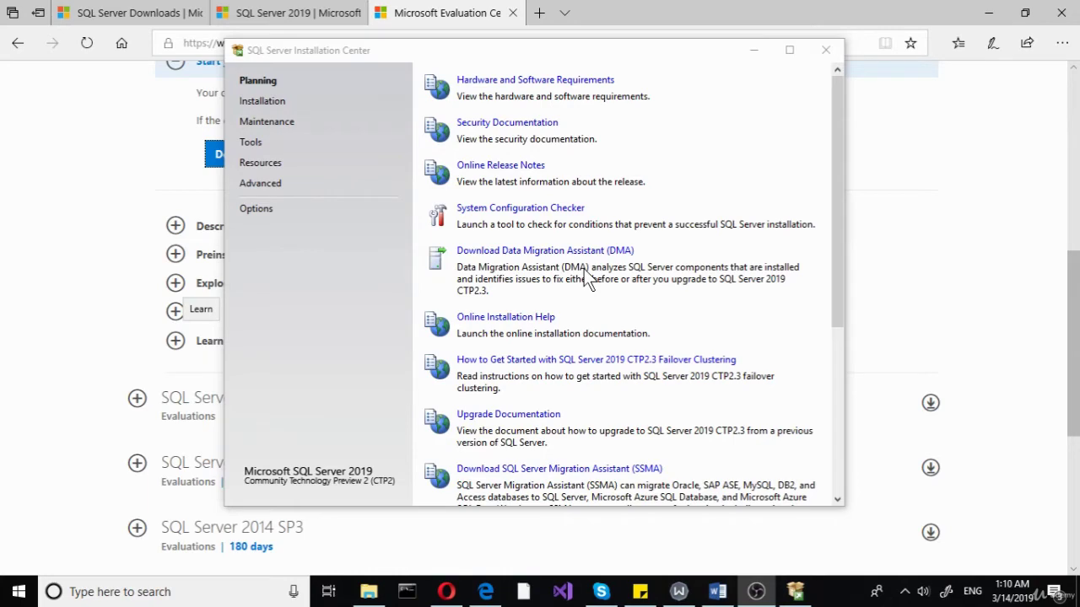
- Open the Installation section of the SQL Server Installation Center and review the available installation options
scroll(588, 279, "down", 5)
scroll(588, 279, "up", 5)
left_click(265, 108)
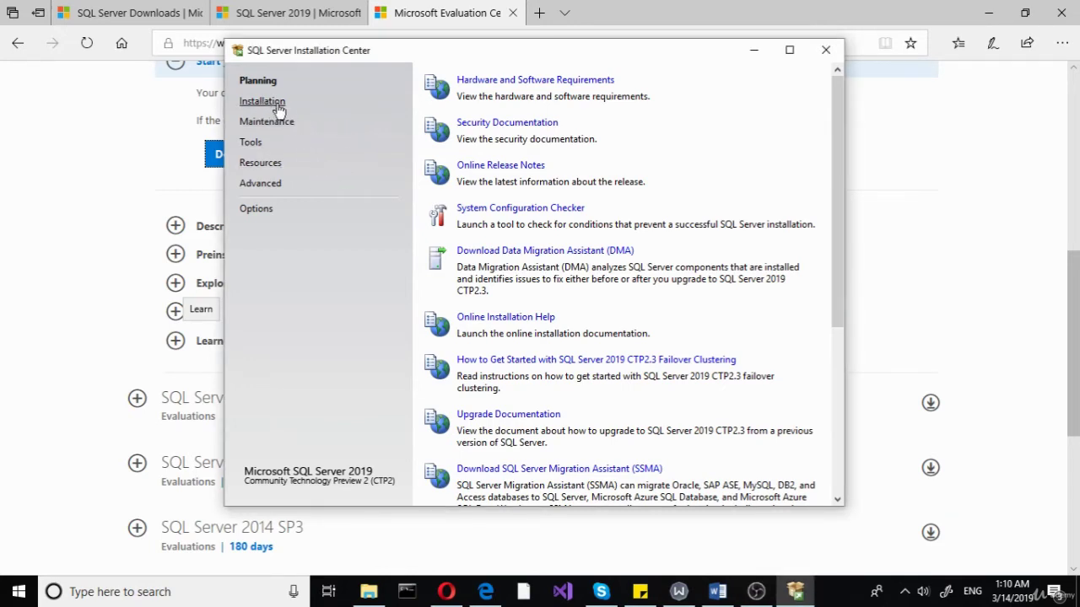
left_click(277, 104)
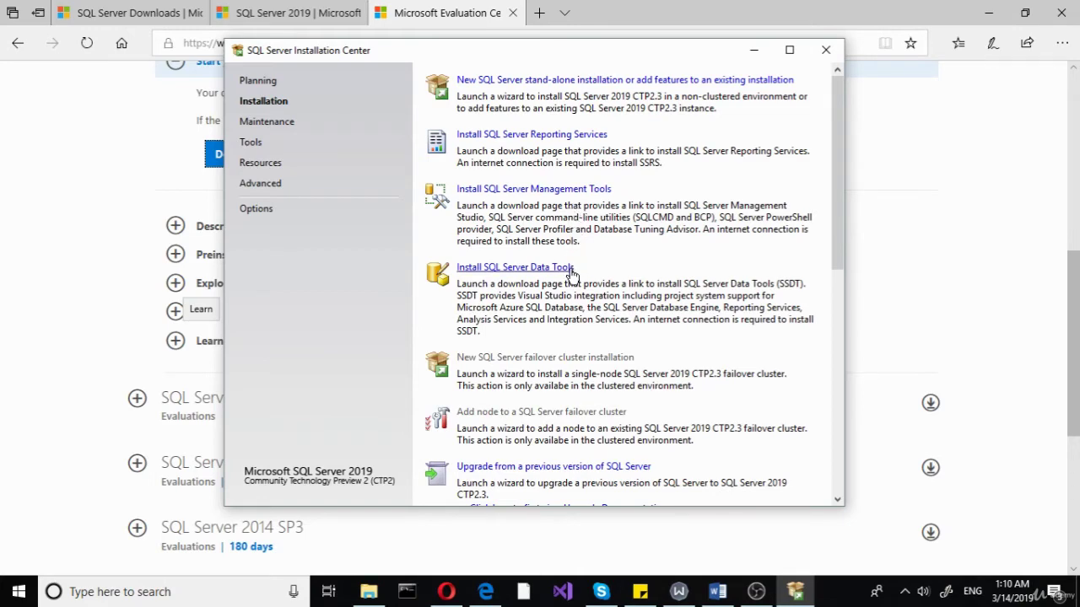
scroll(591, 287, "down", 3)
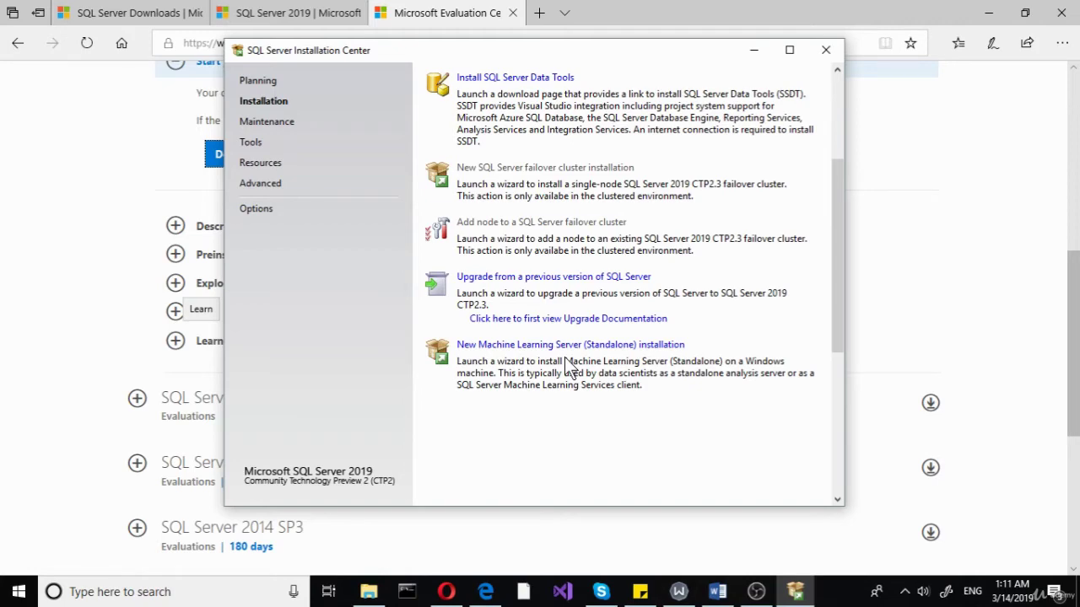
scroll(565, 359, "up", 5)
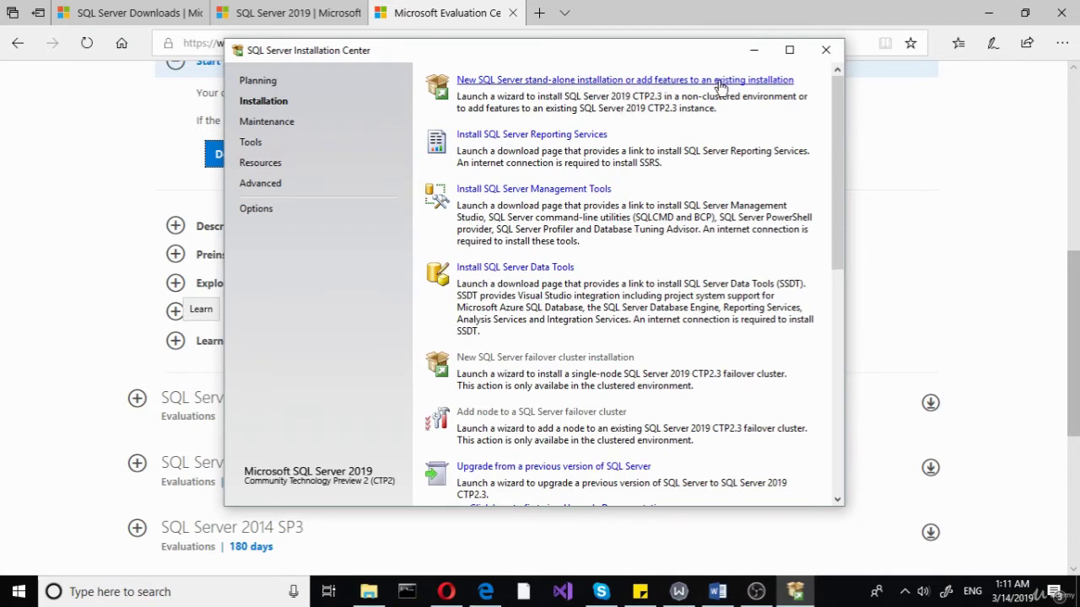
- Launch a new SQL Server stand-alone installation and specify Evaluation as the free edition
left_click(614, 81)
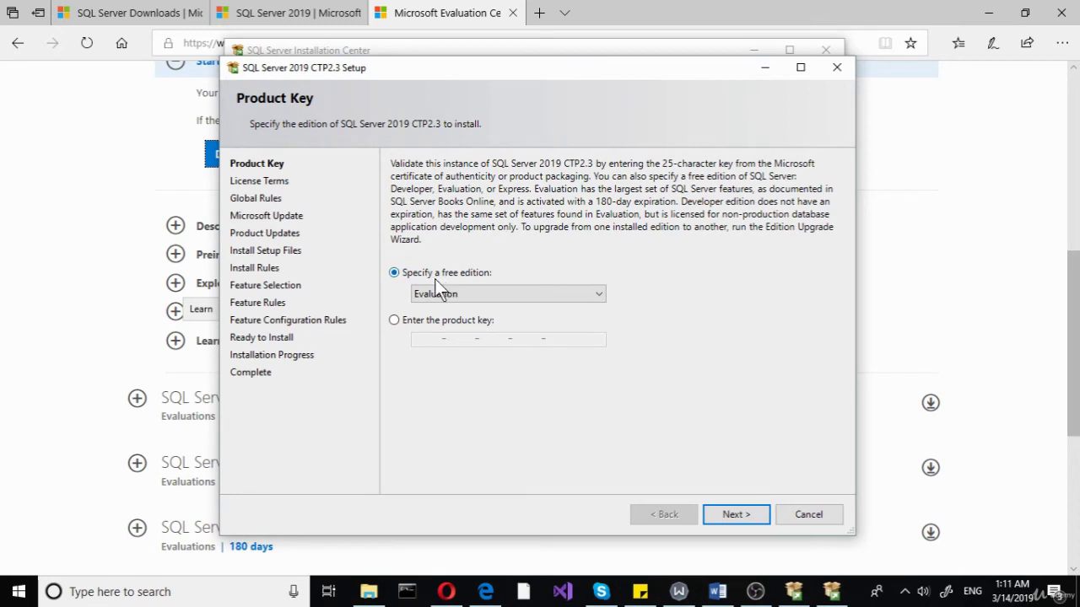
left_click(460, 291)
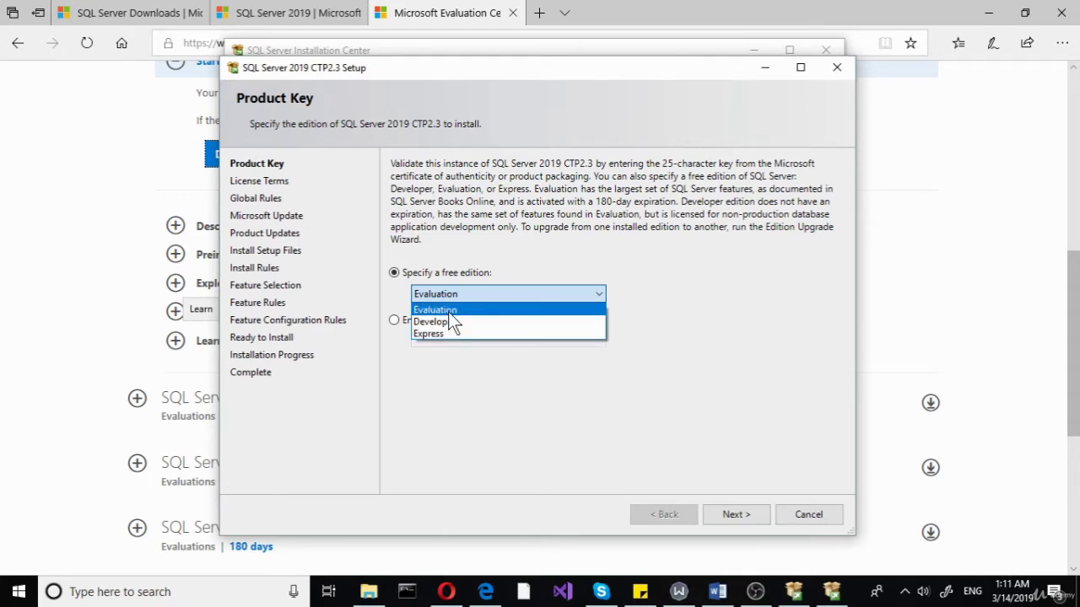
left_click(519, 310)
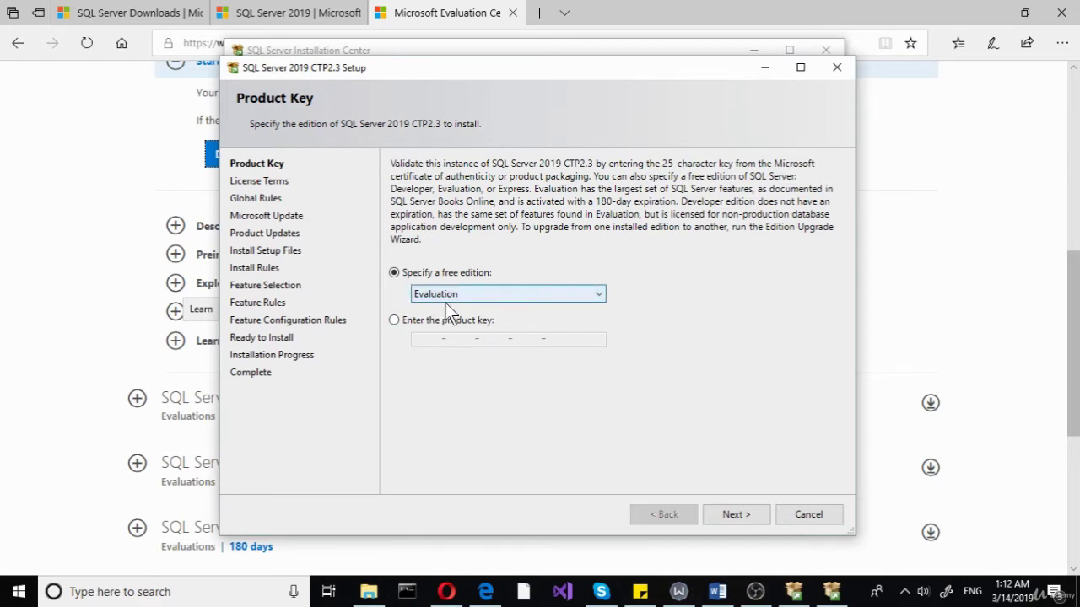
- Confirm the Evaluation edition, accept the license terms and continue without using Microsoft Update to check for updates
left_click(732, 516)
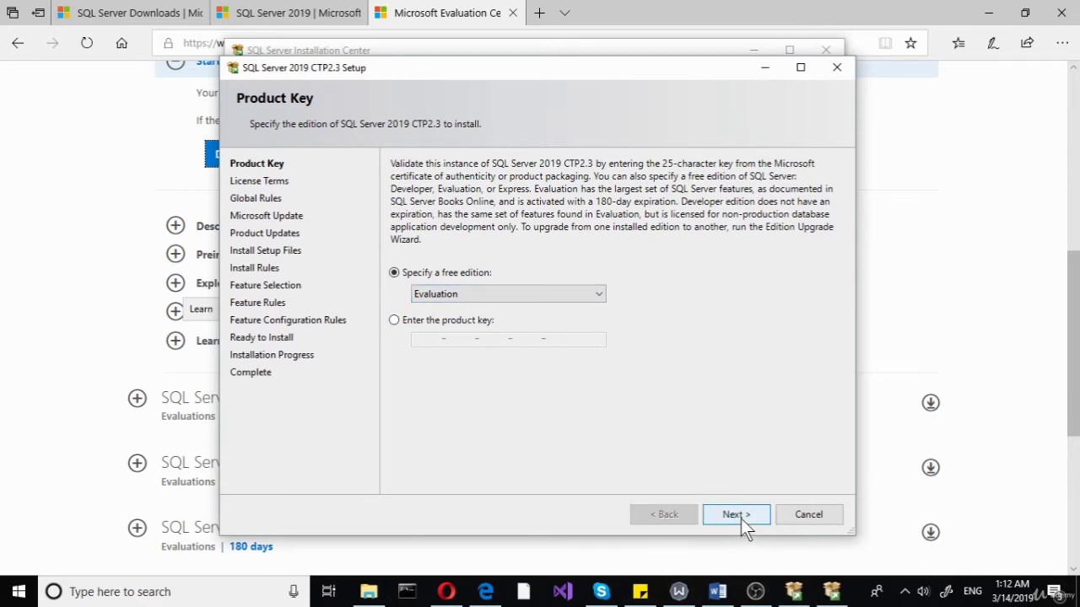
left_click(741, 519)
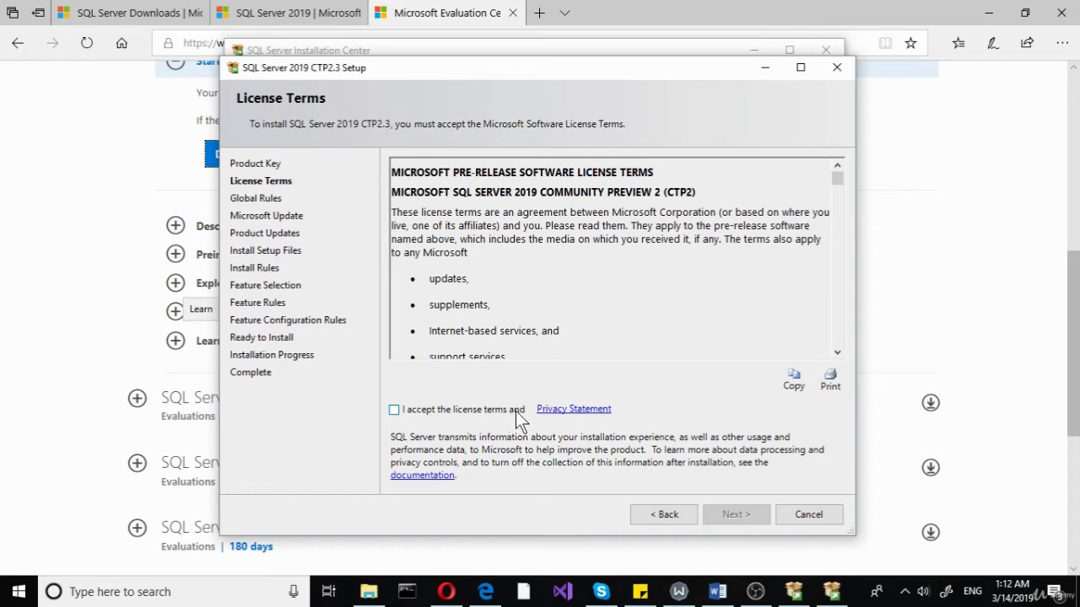
left_click(482, 413)
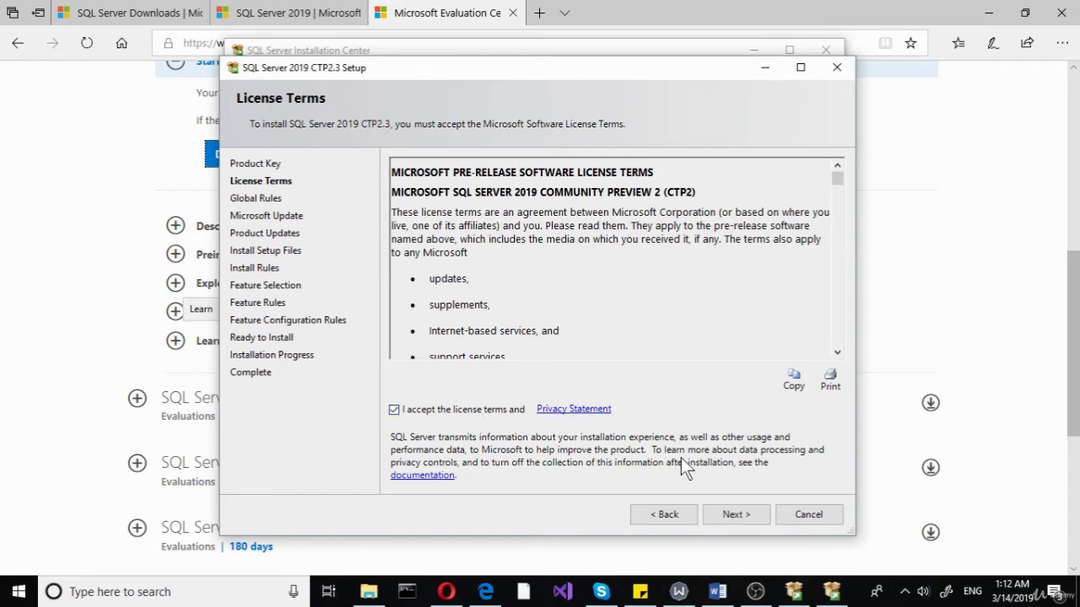
left_click(731, 513)
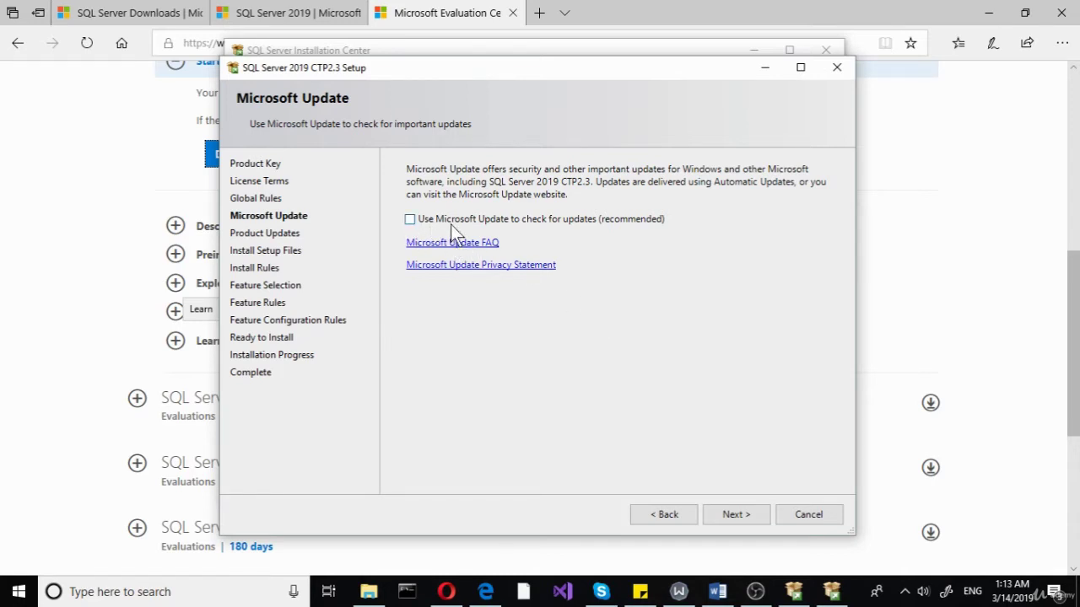
left_click(735, 514)
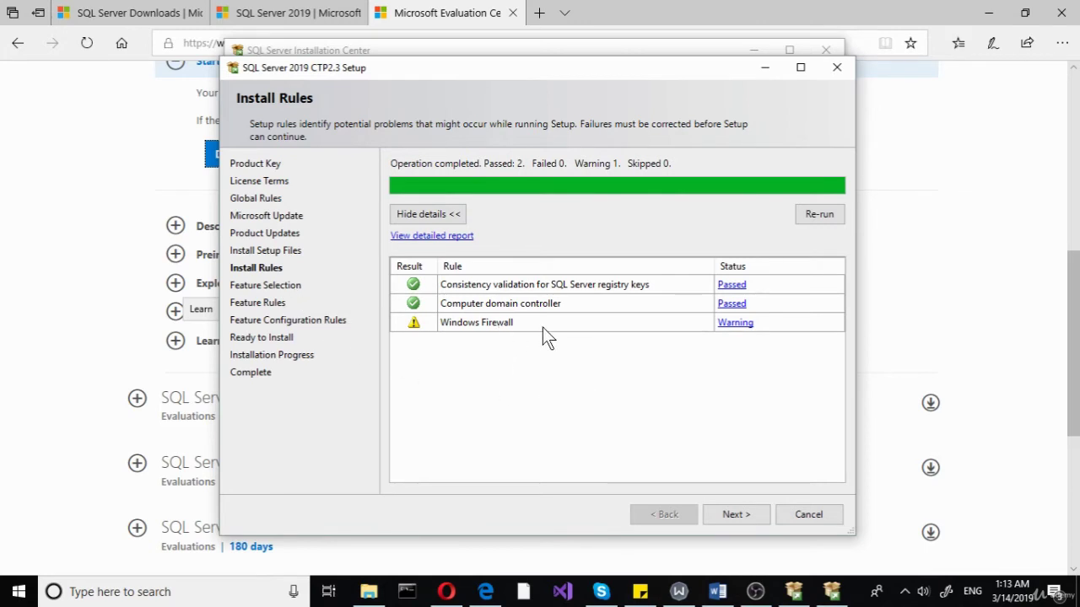
- Read the details of the Windows Firewall rule warning, dismiss them and proceed to feature selection
left_click(733, 327)
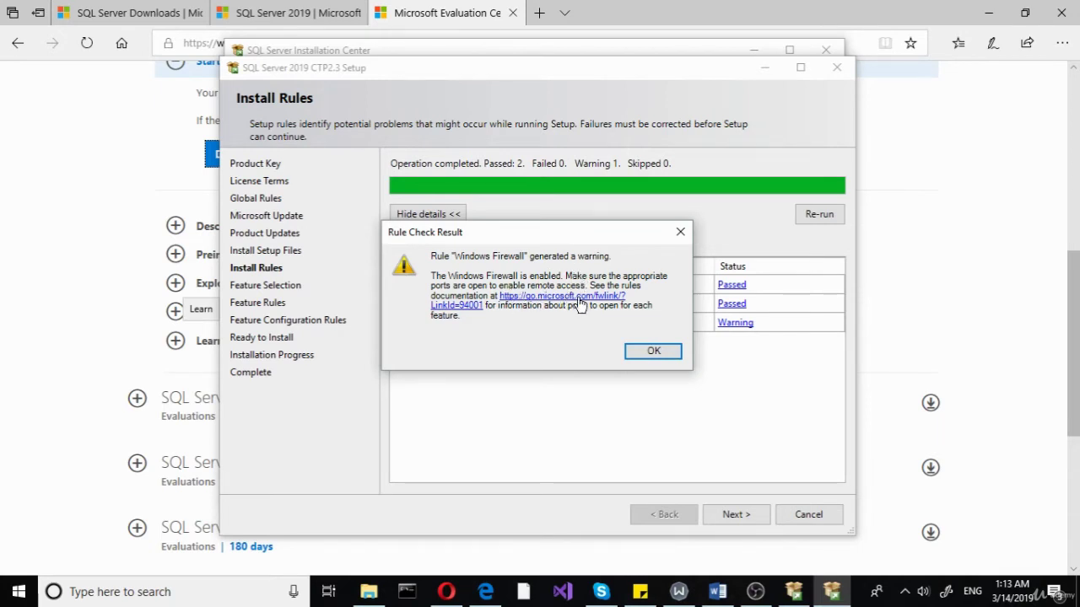
left_click(654, 362)
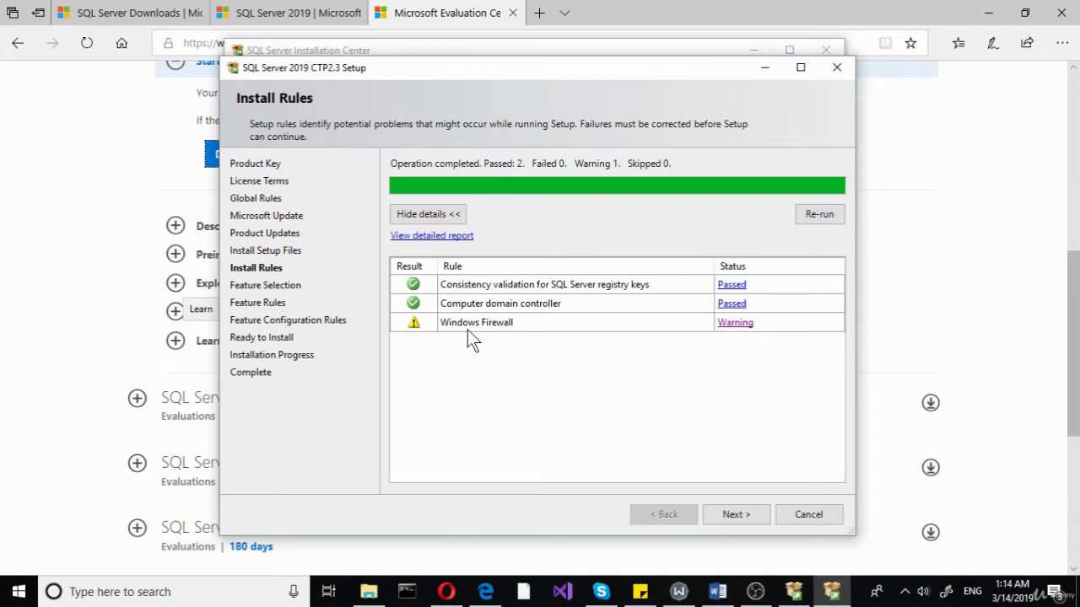
left_click(742, 509)
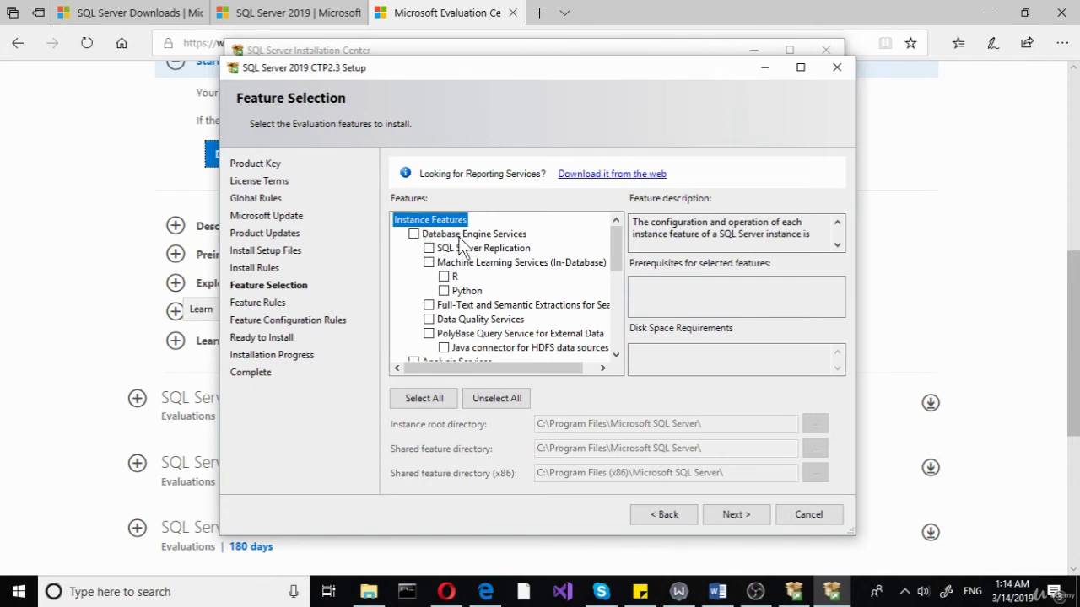
- Select Database Engine Services and Data Quality Services for installation, reading the Full-Text and Semantic Extractions description in between
left_click(413, 240)
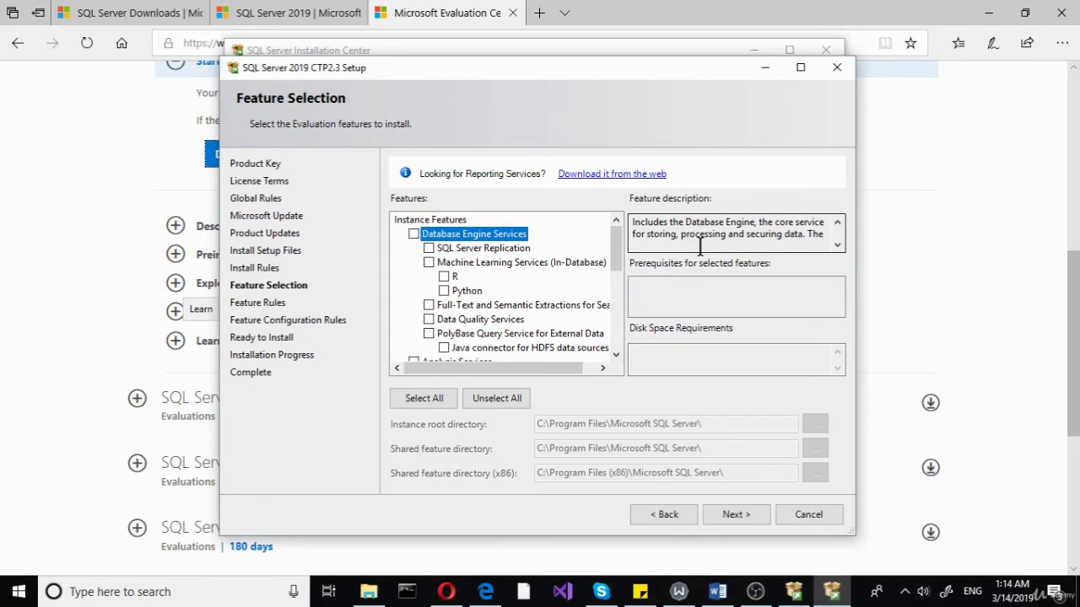
left_click(414, 235)
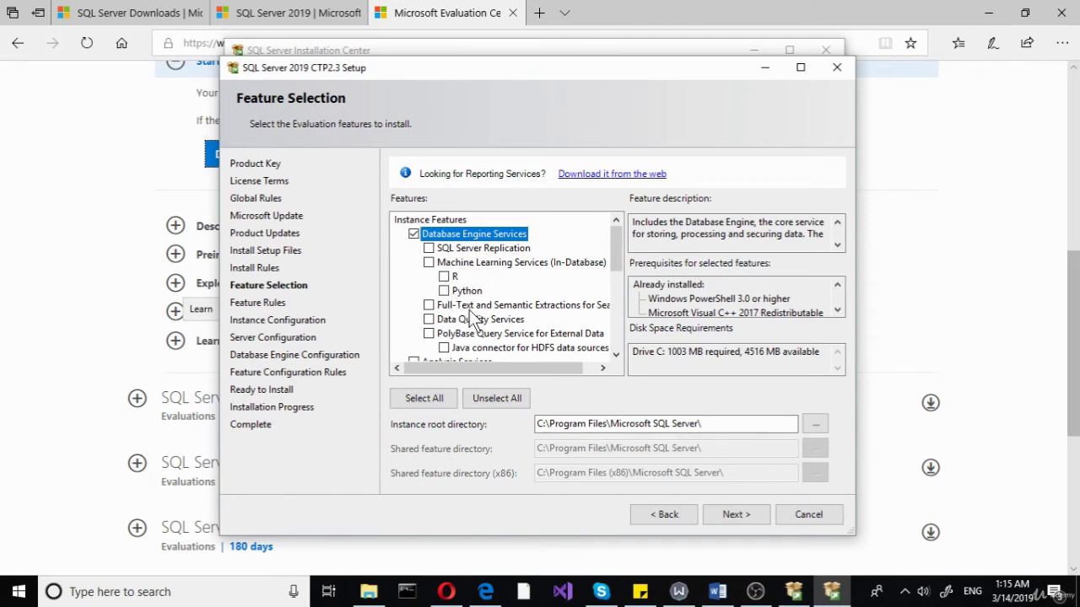
left_click(483, 309)
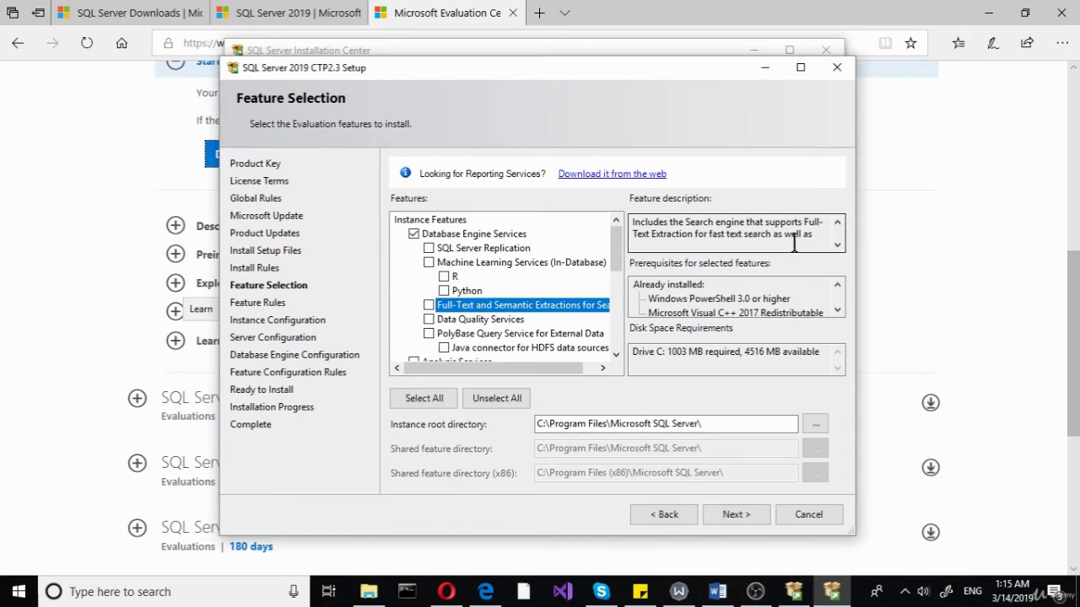
left_click(837, 245)
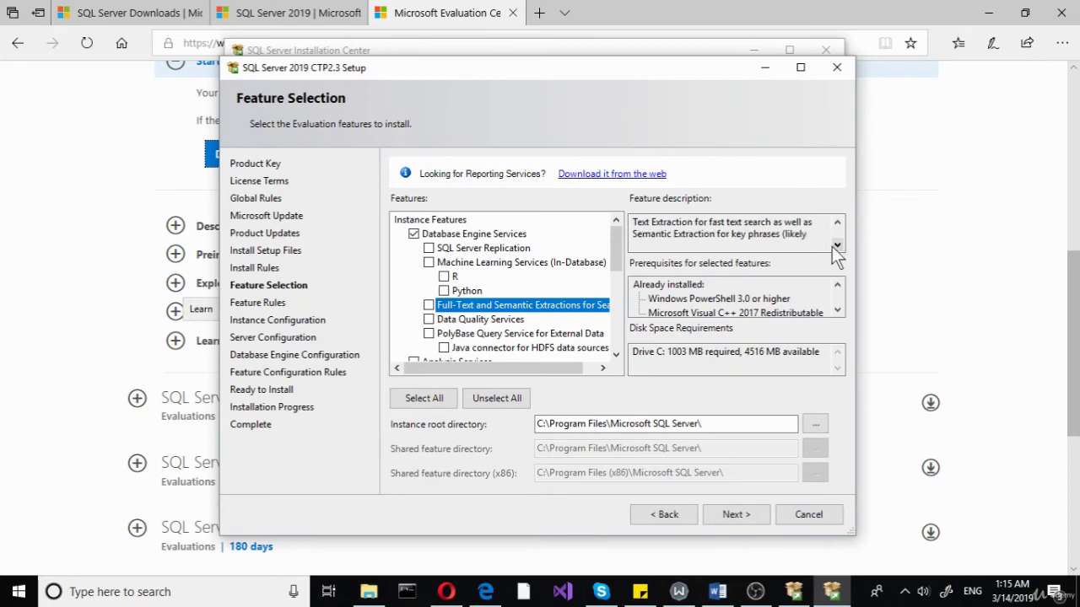
left_click(836, 246)
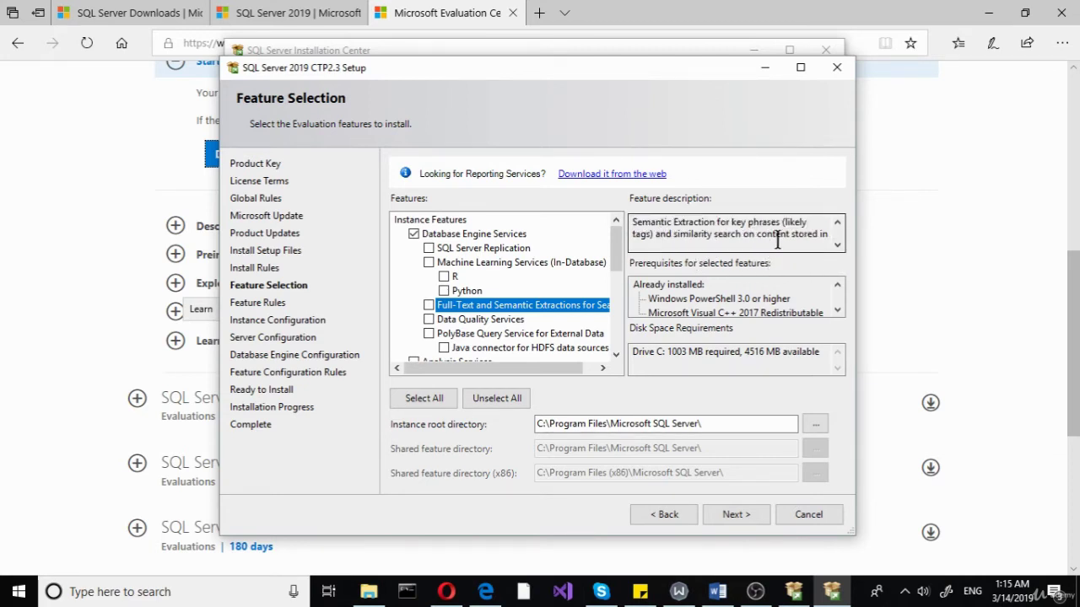
left_click(836, 246)
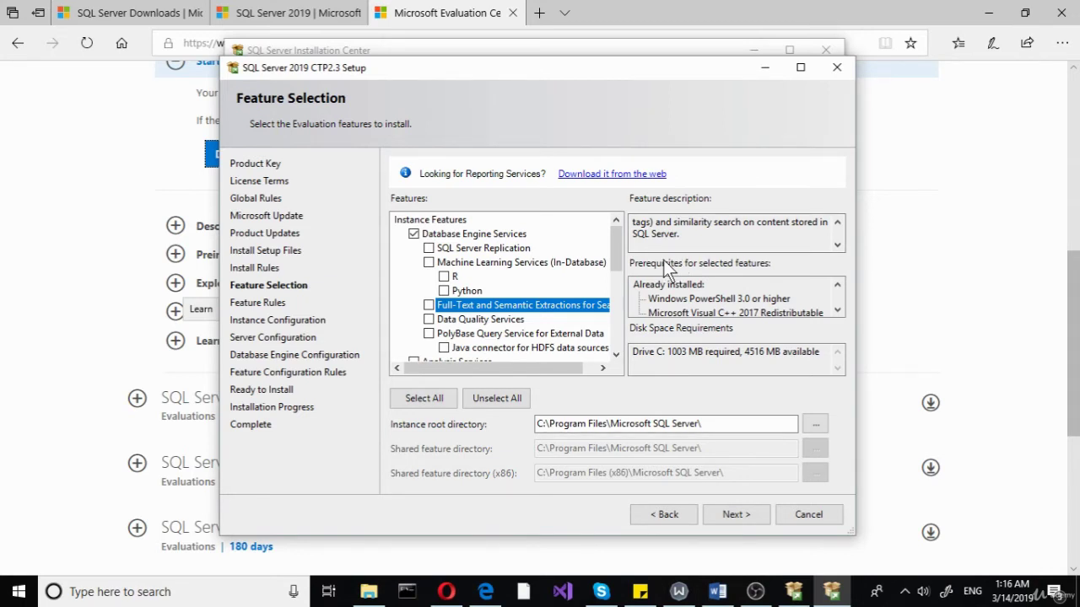
left_click(481, 324)
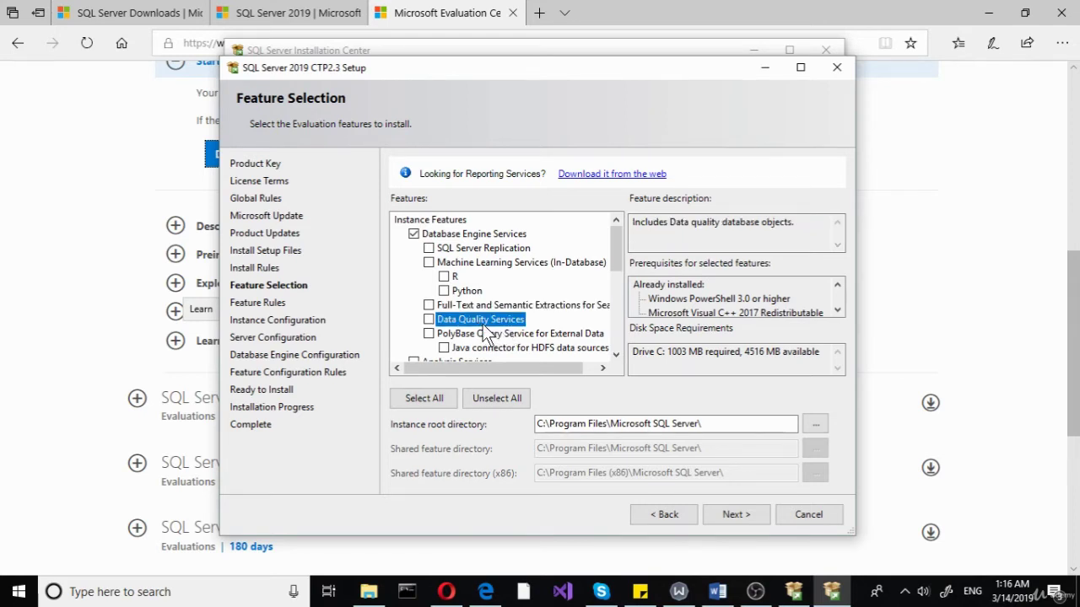
left_click(429, 320)
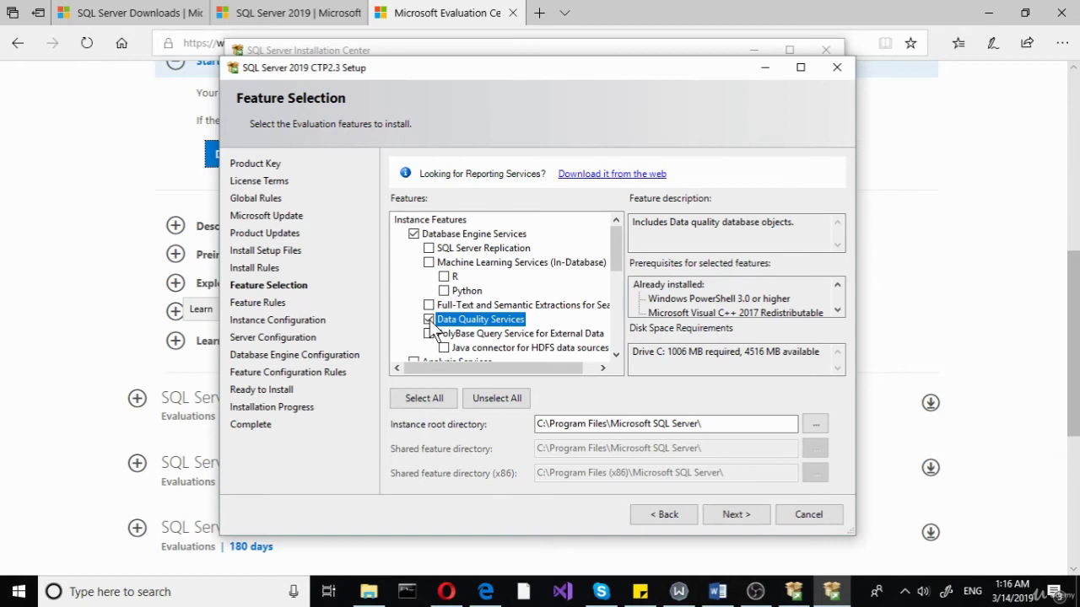
- Add Client Tools Connectivity from the shared features to the installation
scroll(460, 312, "down", 3)
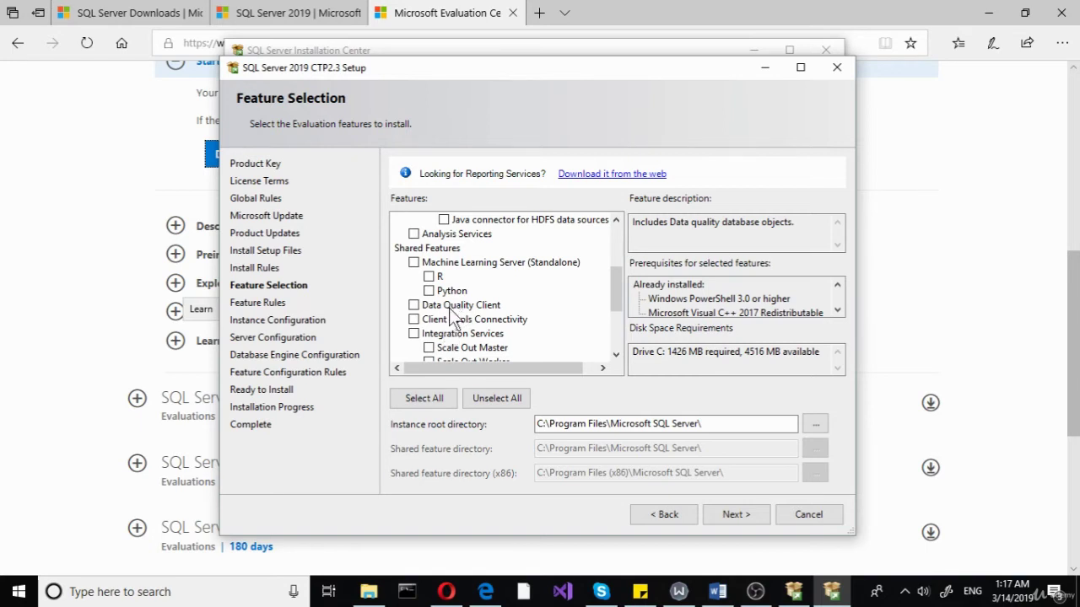
scroll(453, 323, "down", 1)
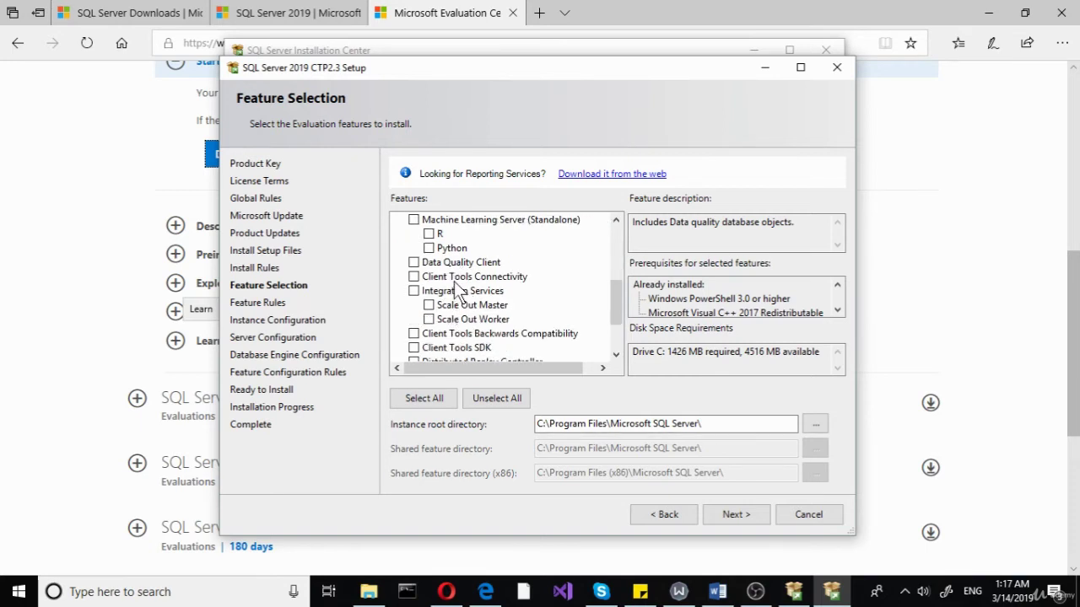
left_click(449, 278)
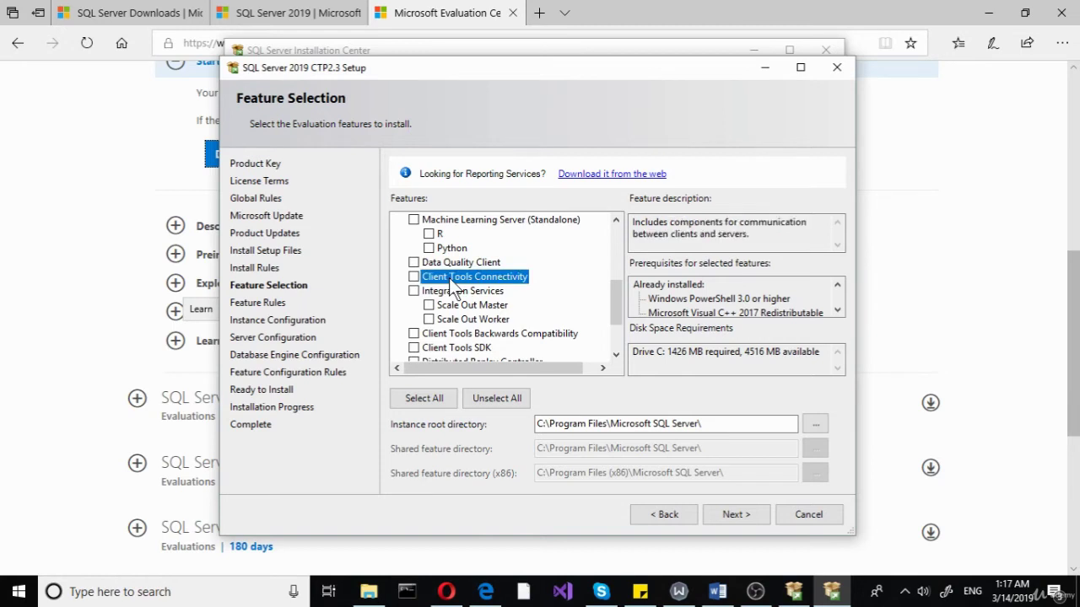
left_click(413, 277)
- Read the Integration Services description and add Integration Services with both Scale Out Master and Scale Out Worker
scroll(451, 317, "down", 1)
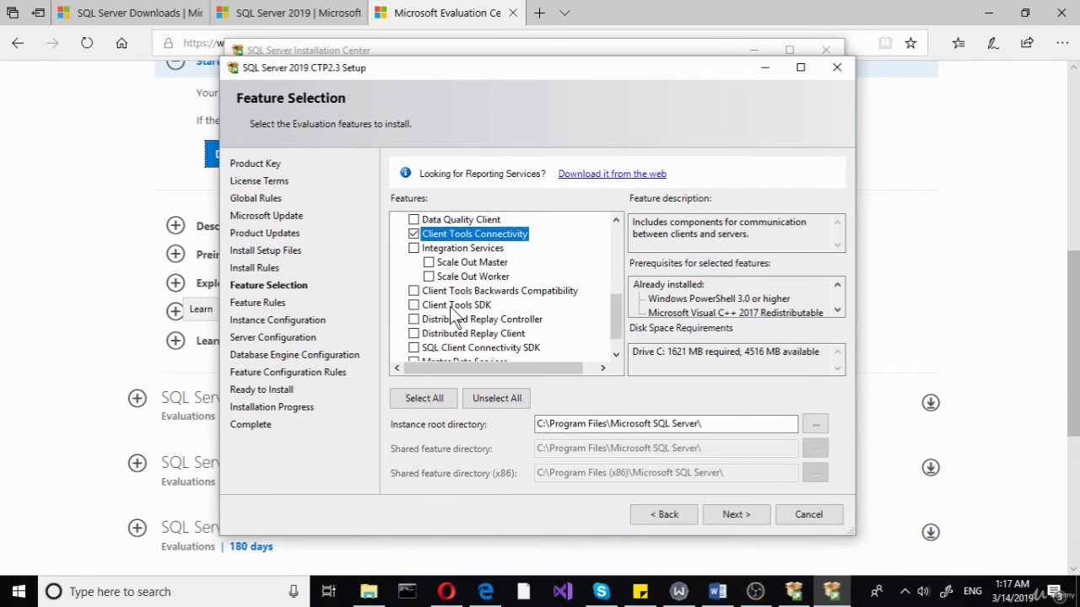
left_click(494, 249)
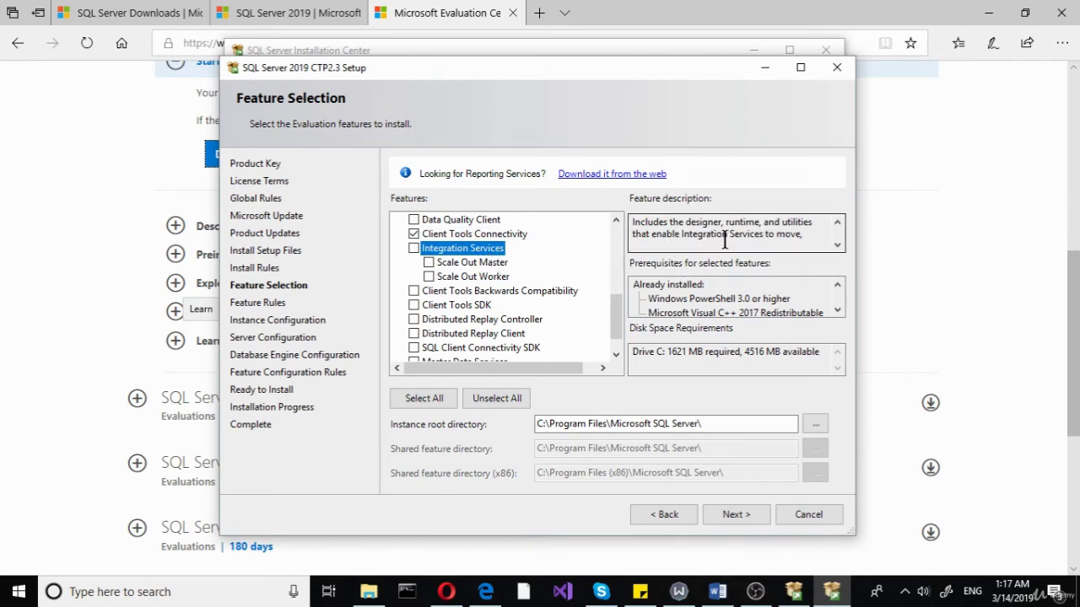
left_click(837, 246)
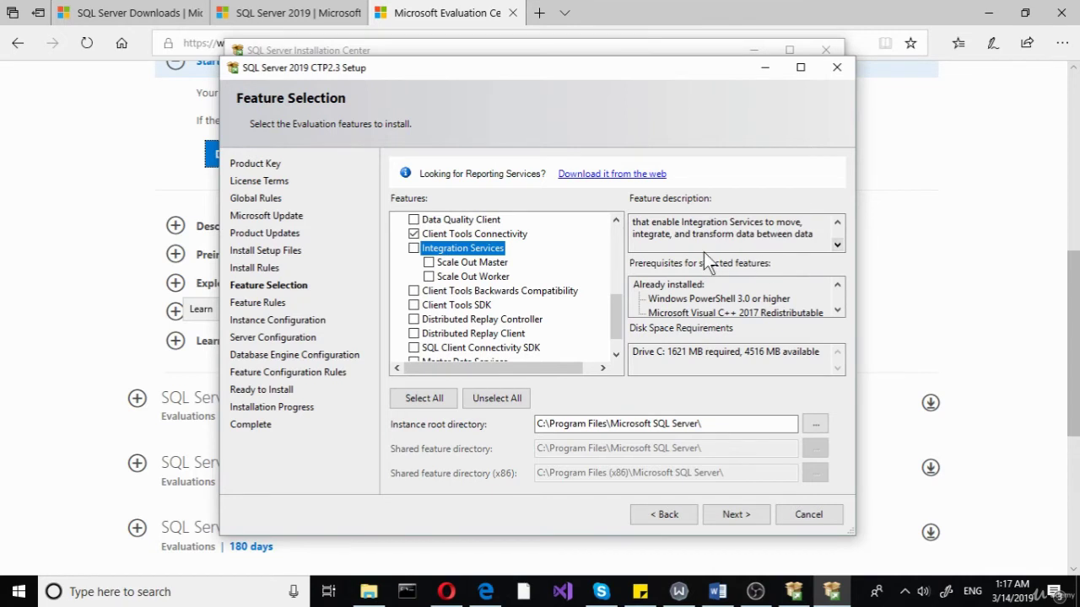
left_click(837, 245)
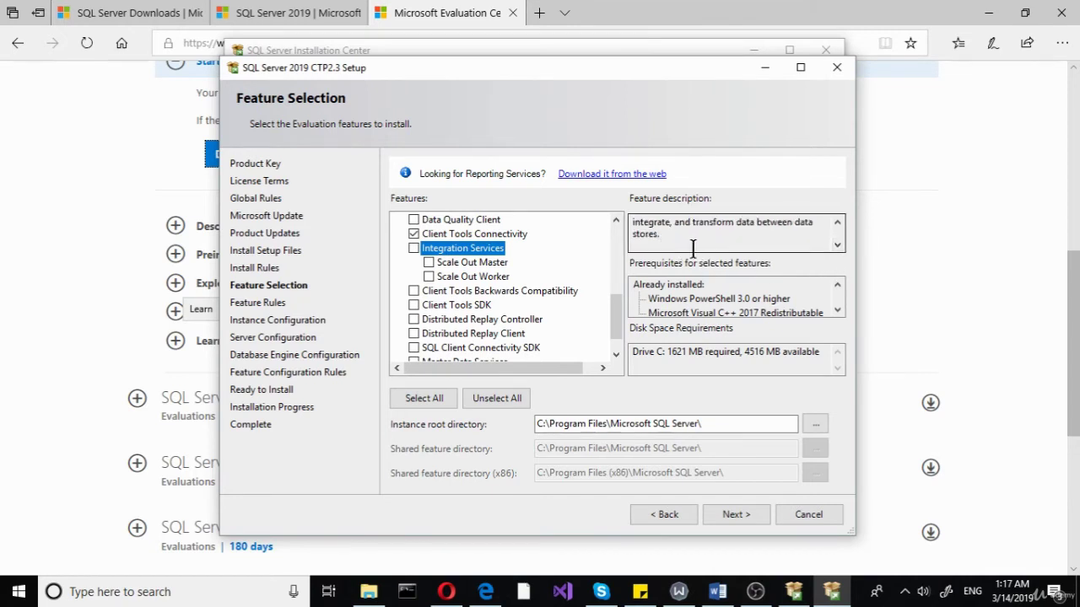
left_click(414, 248)
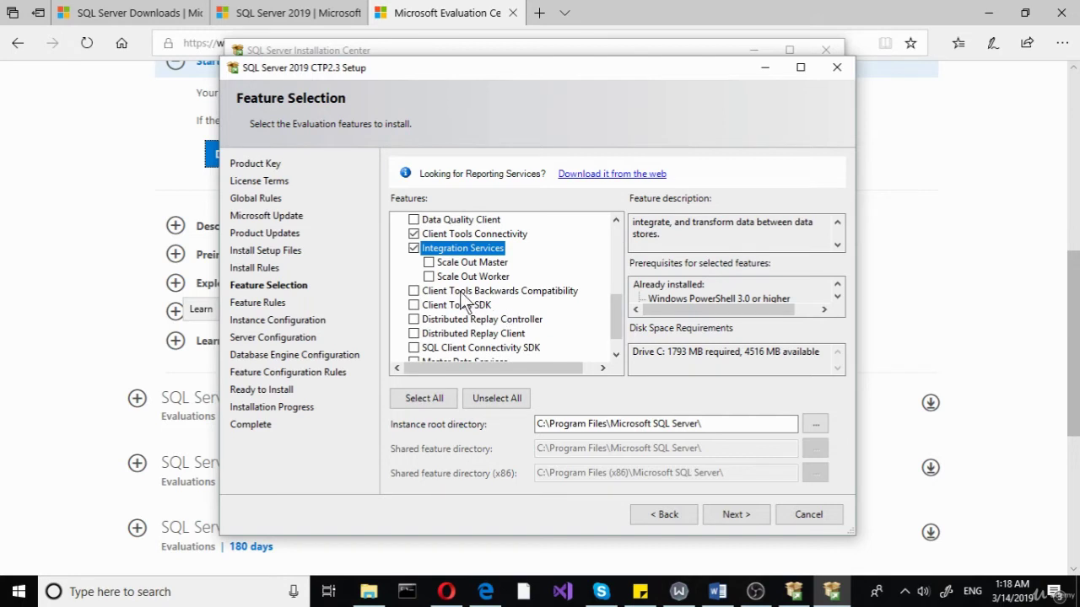
left_click(452, 263)
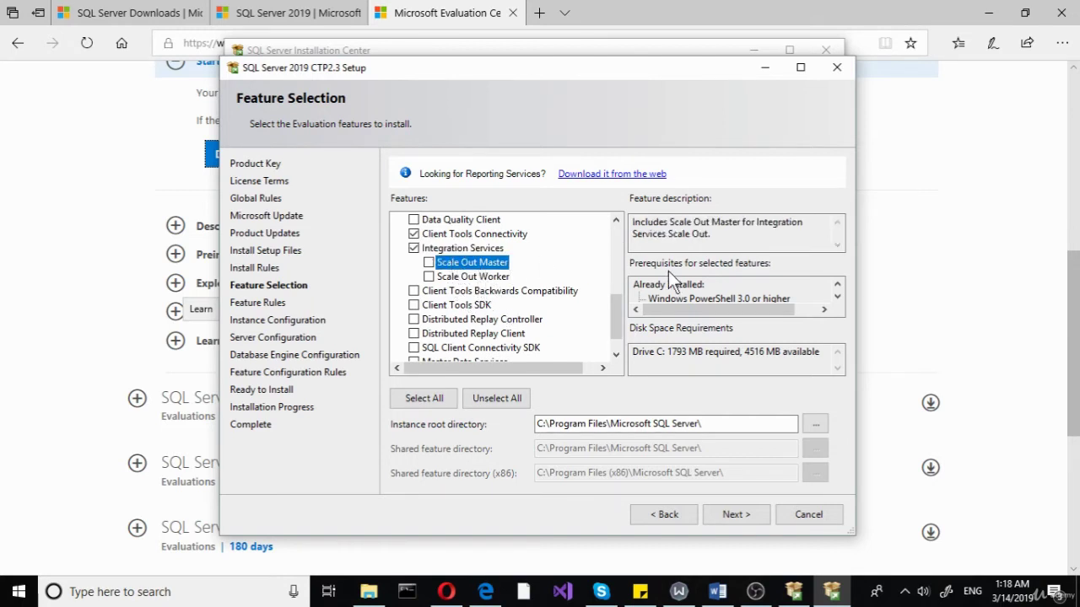
left_click(429, 263)
left_click(429, 278)
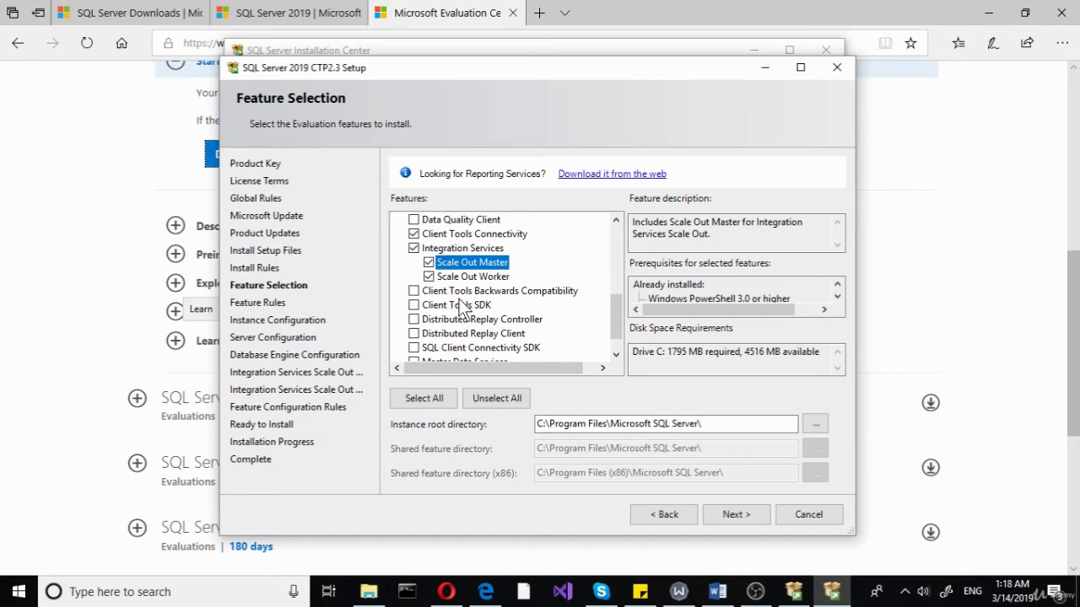
- Add the Client Tools Backwards Compatibility and Client Tools SDK shared features
left_click(456, 293)
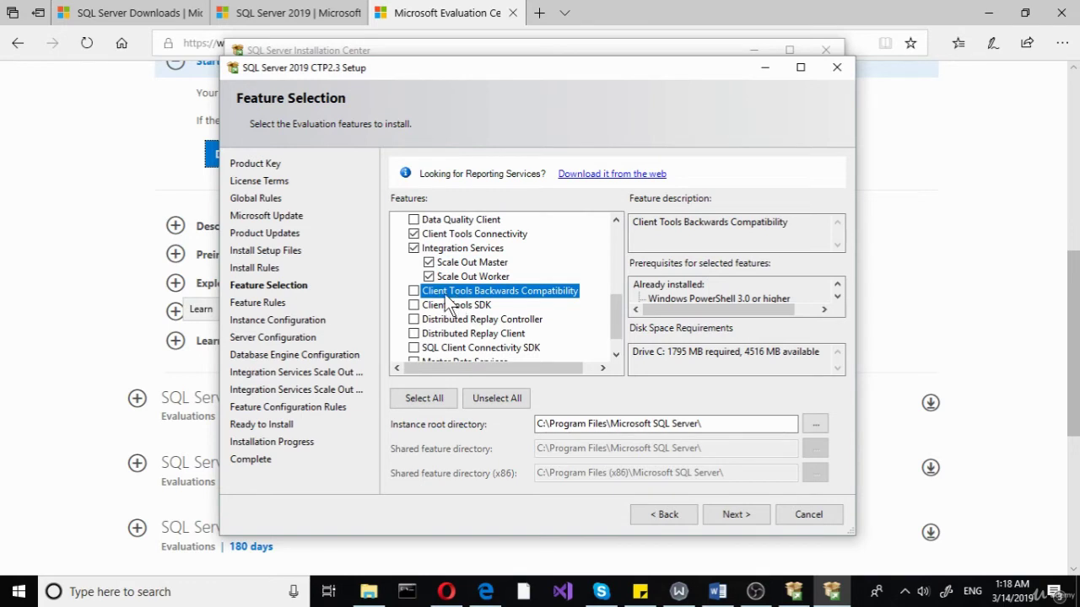
left_click(414, 291)
left_click(429, 305)
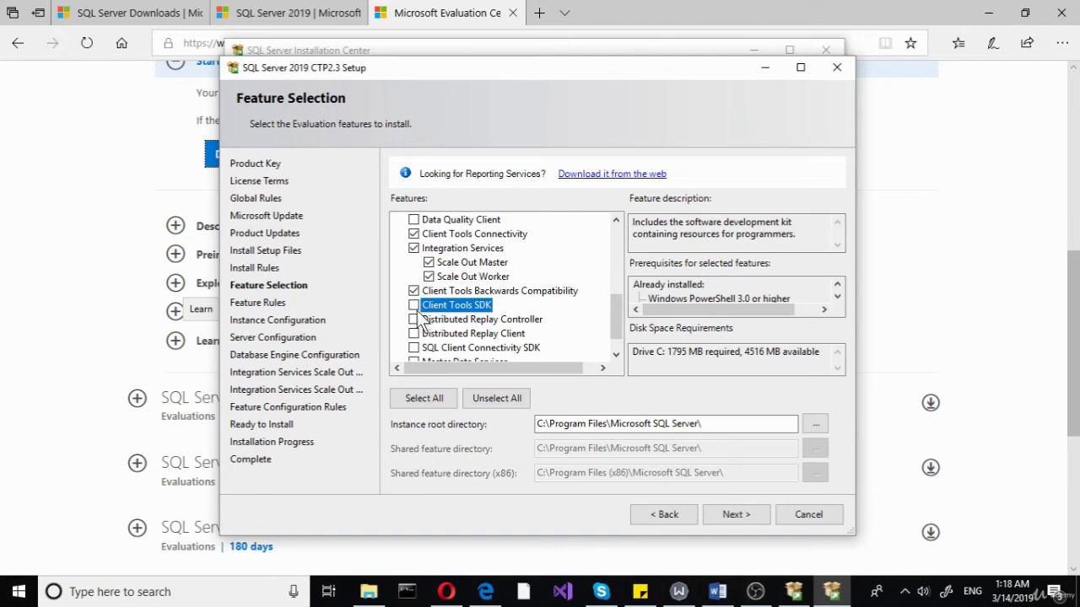
left_click(414, 306)
left_click(414, 307)
left_click(420, 309)
- Add the Distributed Replay Controller and Distributed Replay Client features to the installation
scroll(464, 335, "down", 1)
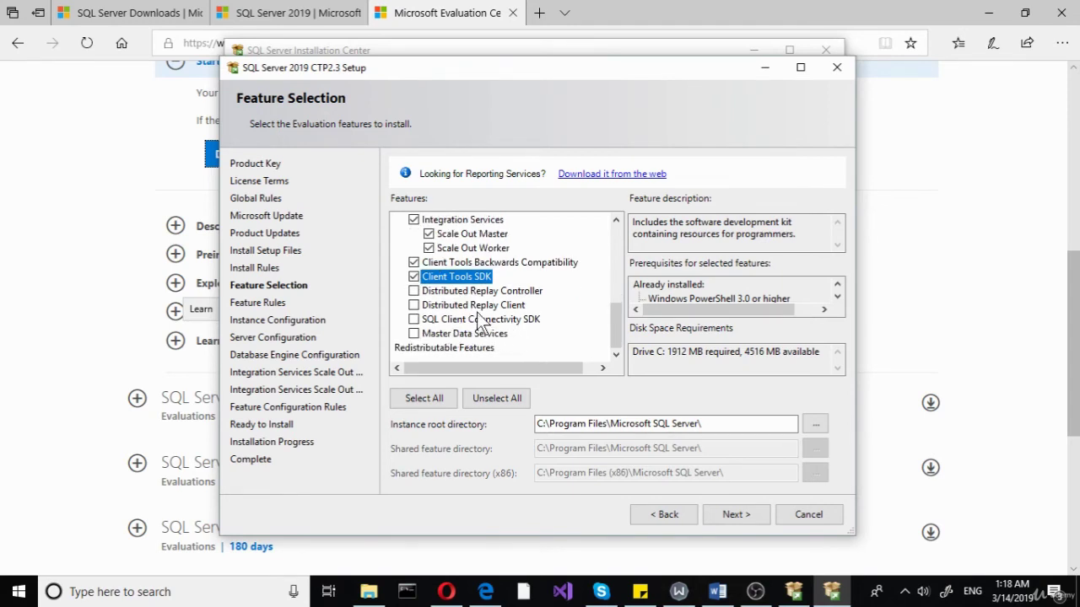
left_click(466, 292)
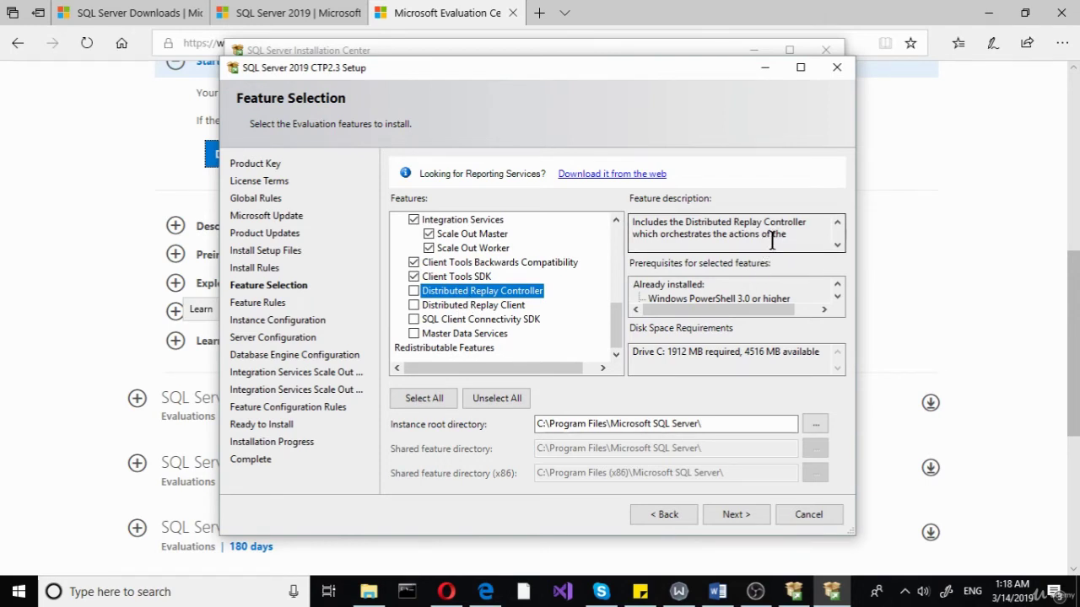
left_click(418, 293)
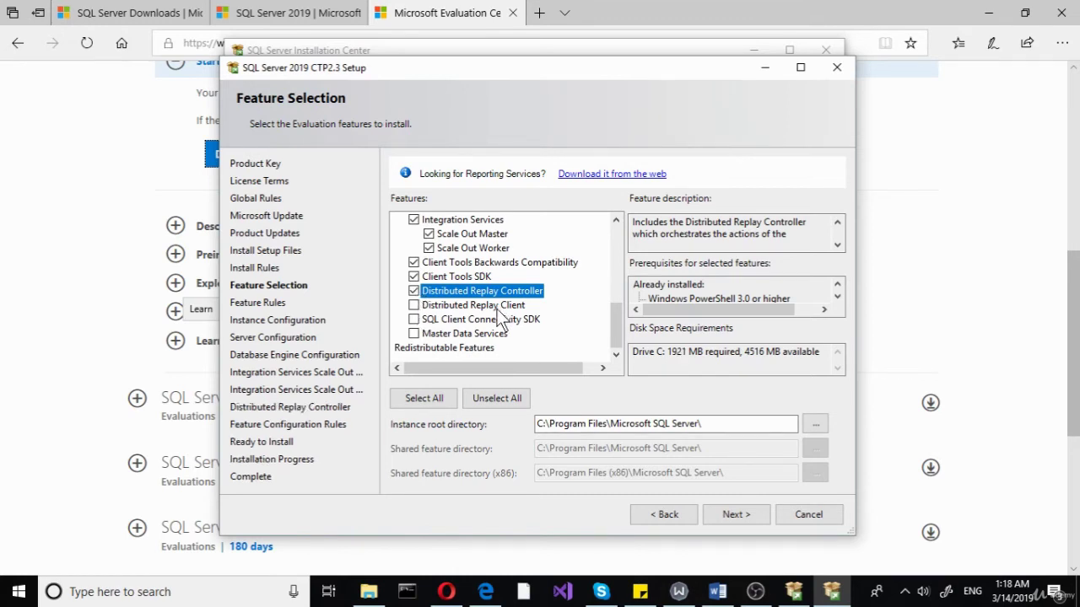
left_click(414, 306)
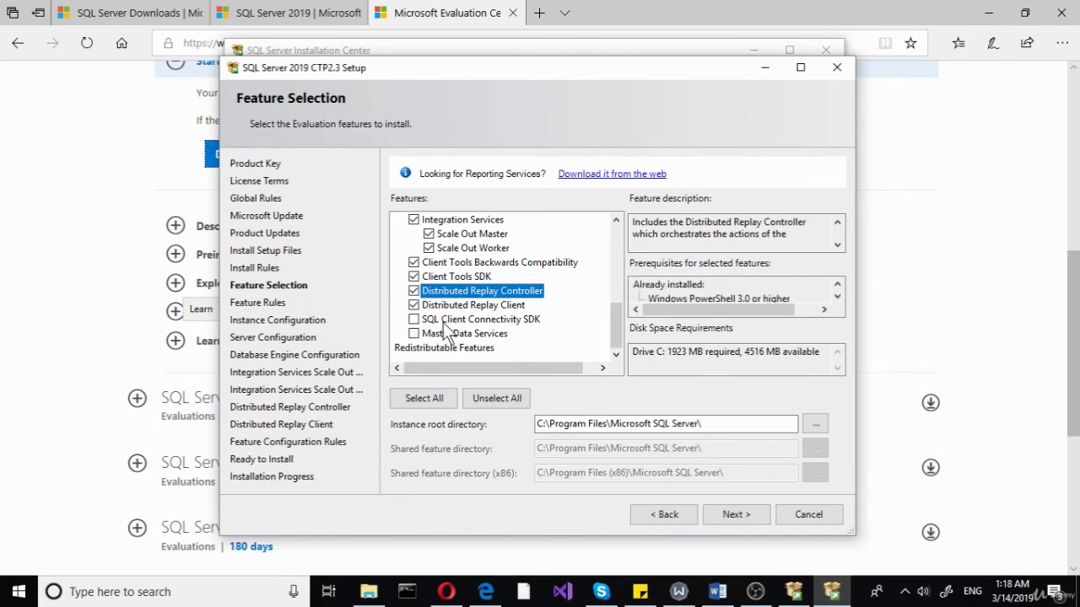
- Add the SQL Client Connectivity SDK feature and display the description of Master Data Services
left_click(439, 324)
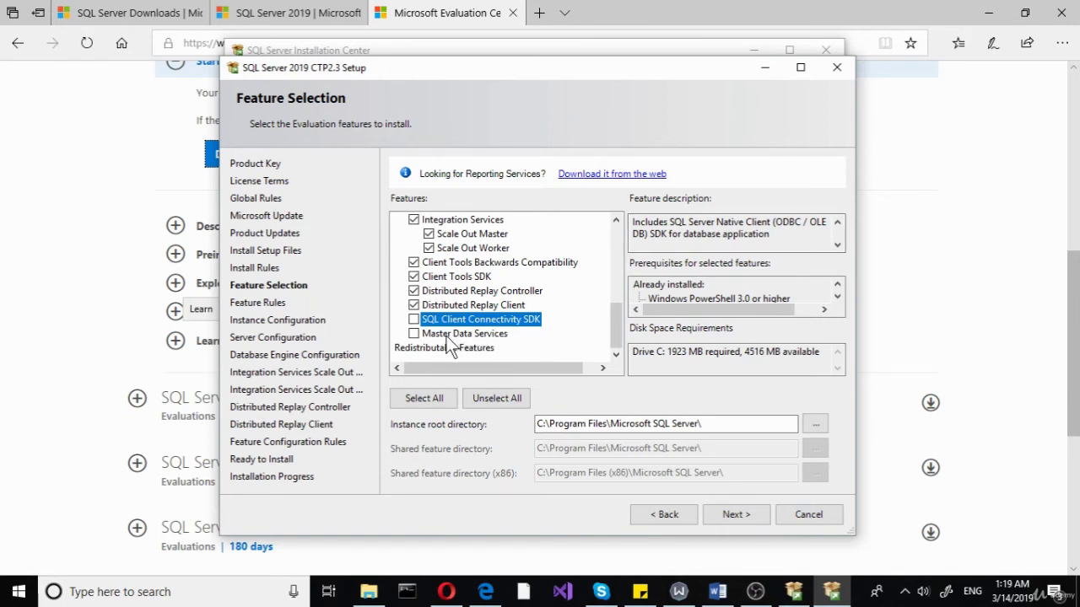
left_click(414, 320)
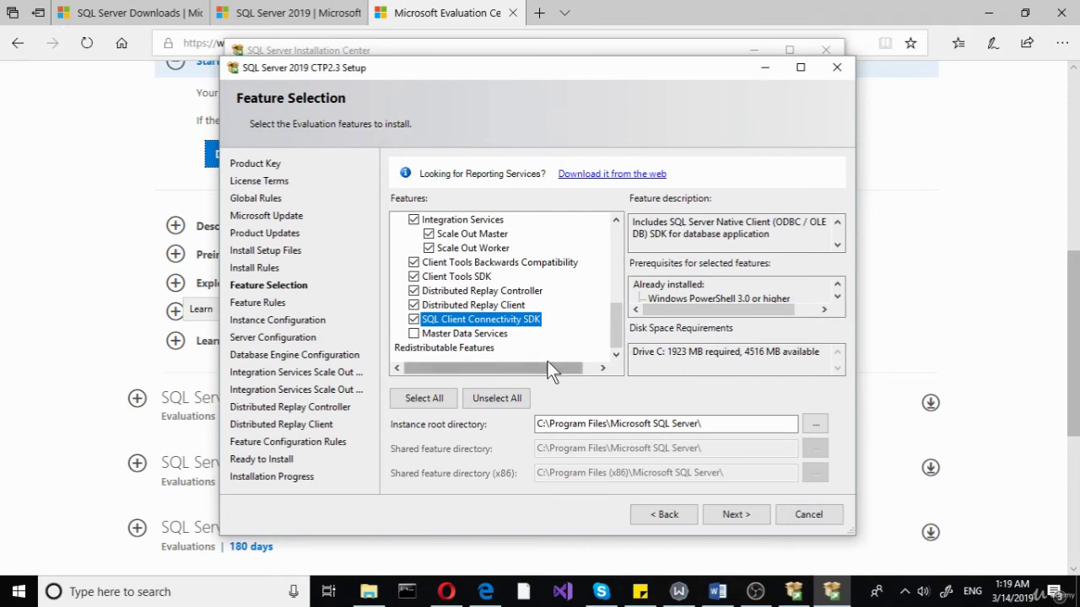
left_click(463, 337)
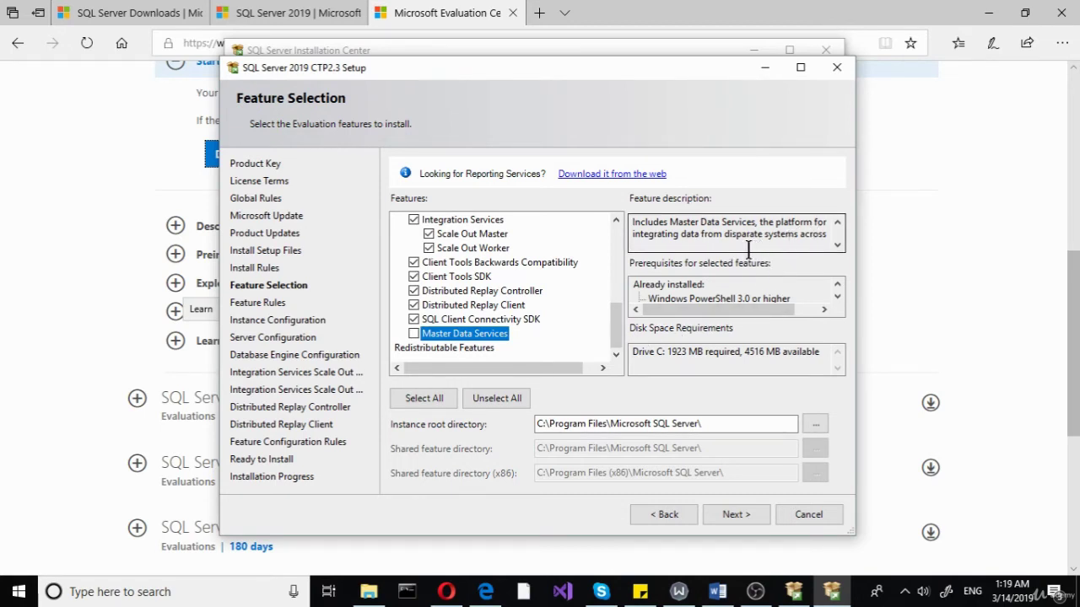
- Read the rest of the Master Data Services description and compare the disk space requirements with the feature included and excluded
left_click(837, 245)
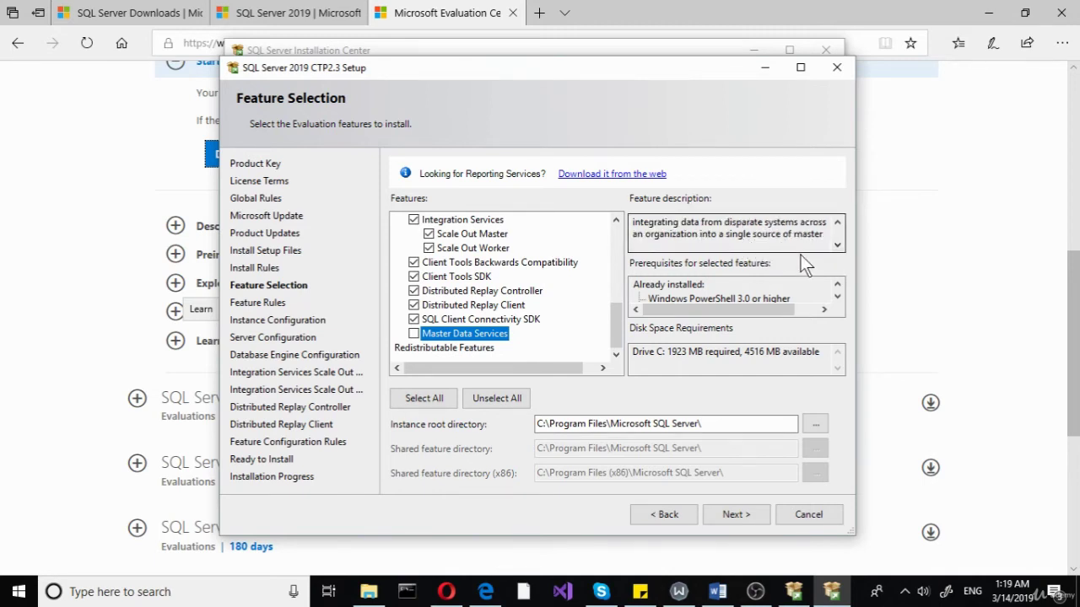
left_click(837, 245)
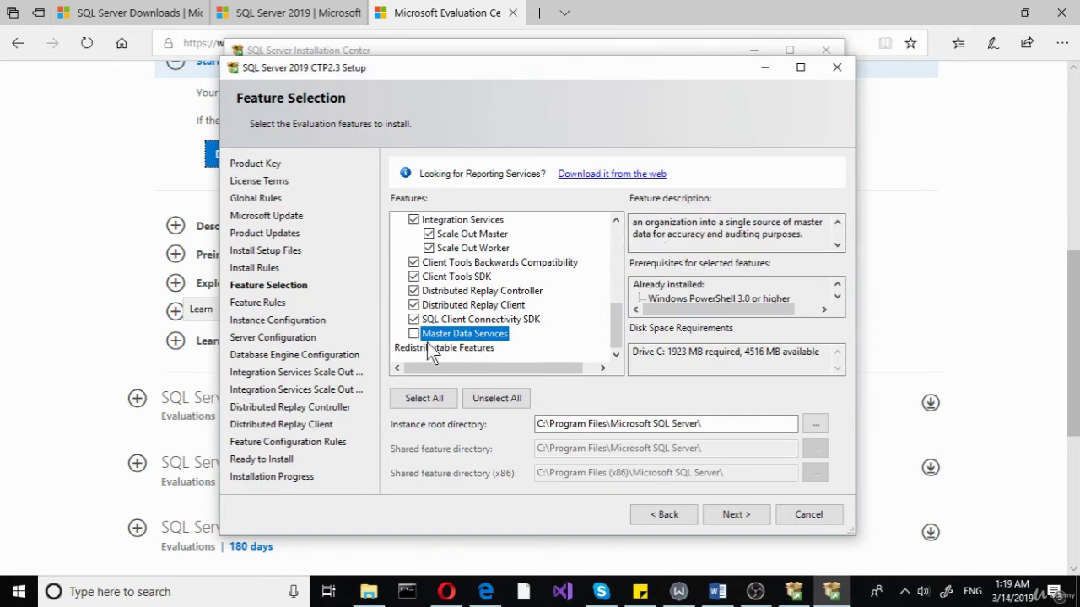
left_click(414, 334)
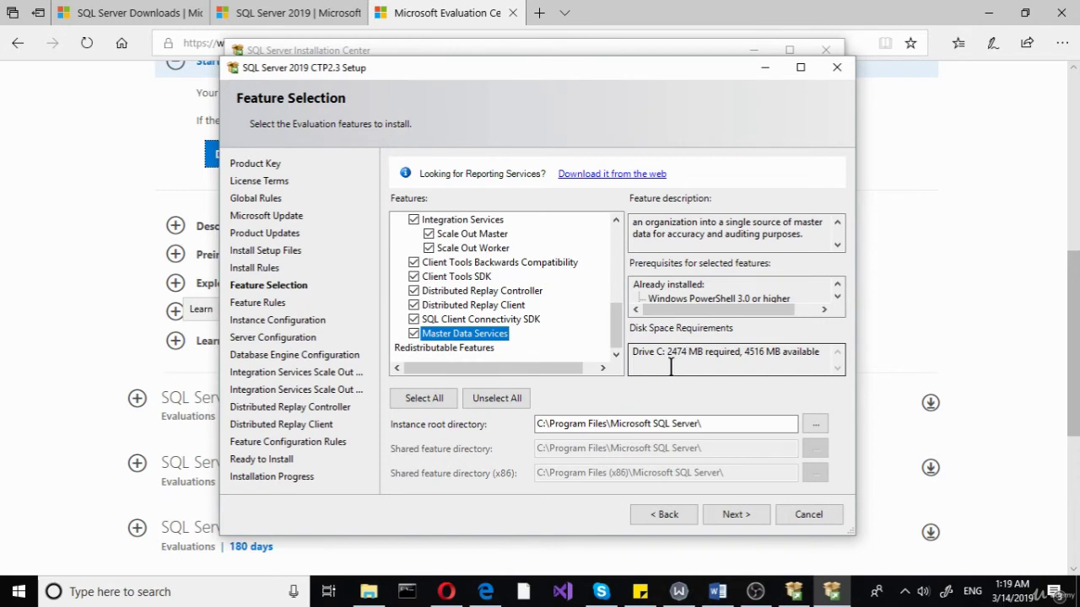
left_click(413, 334)
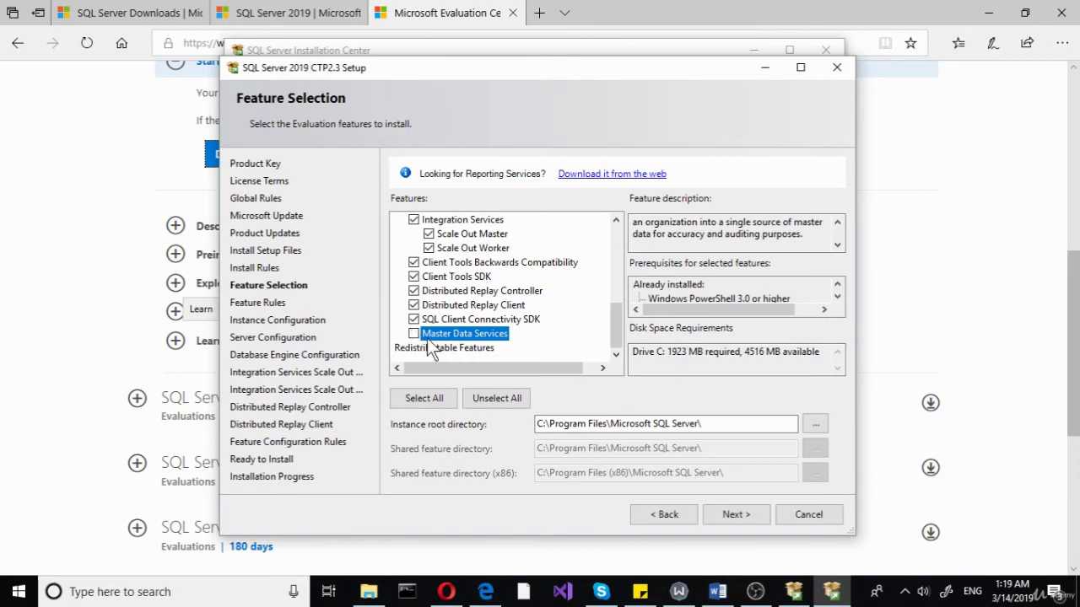
- Create a folder named sqltstlive on vol (L:) and set it as the instance root directory
left_click(810, 424)
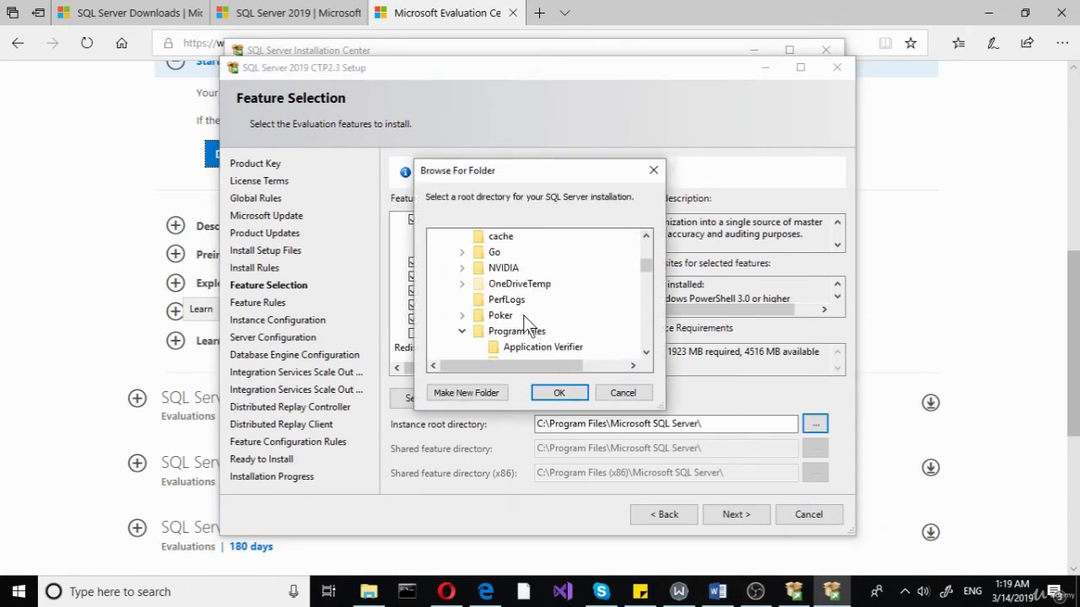
scroll(511, 322, "up", 2)
left_click(449, 301)
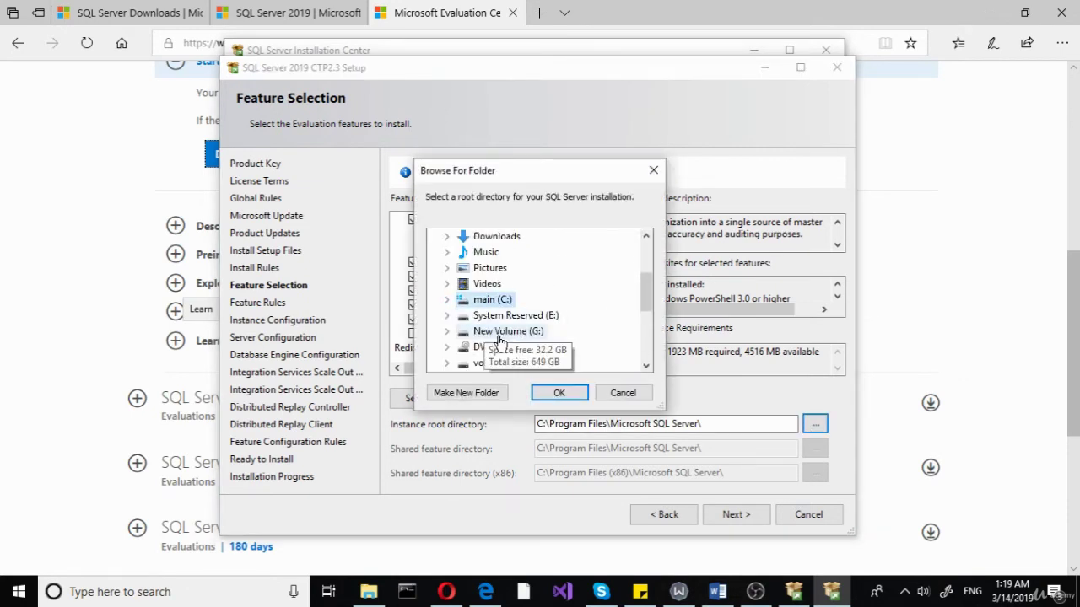
scroll(581, 359, "down", 1)
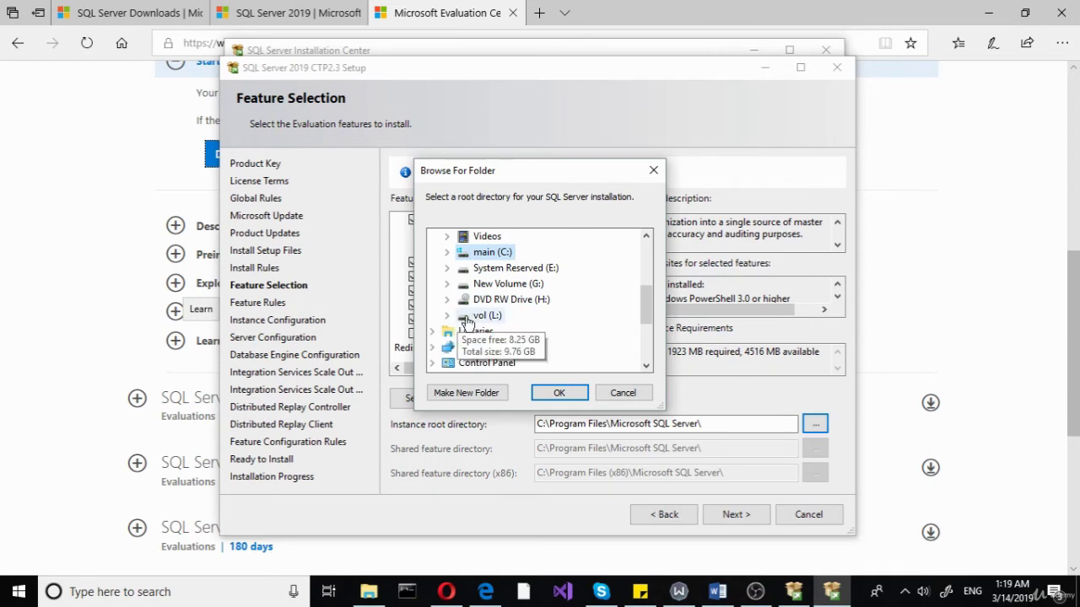
left_click(469, 318)
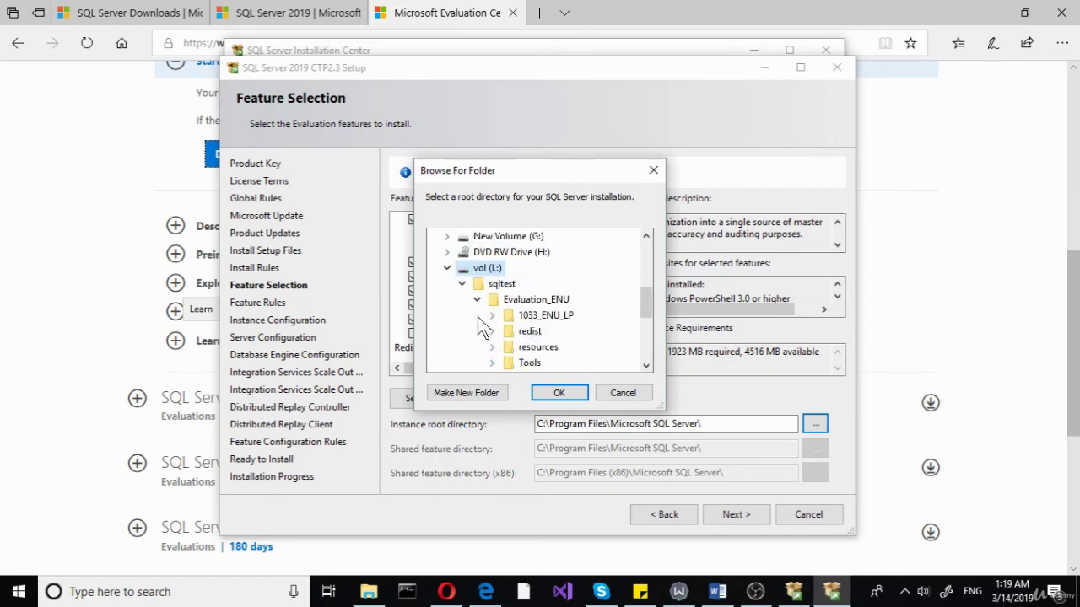
left_click(467, 393)
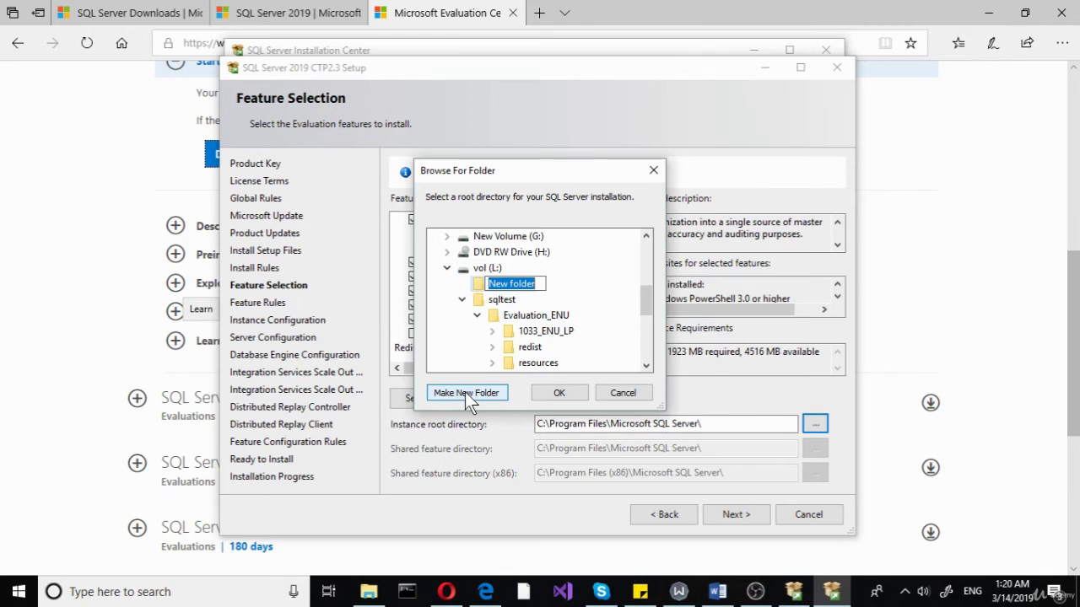
type("sqlt")
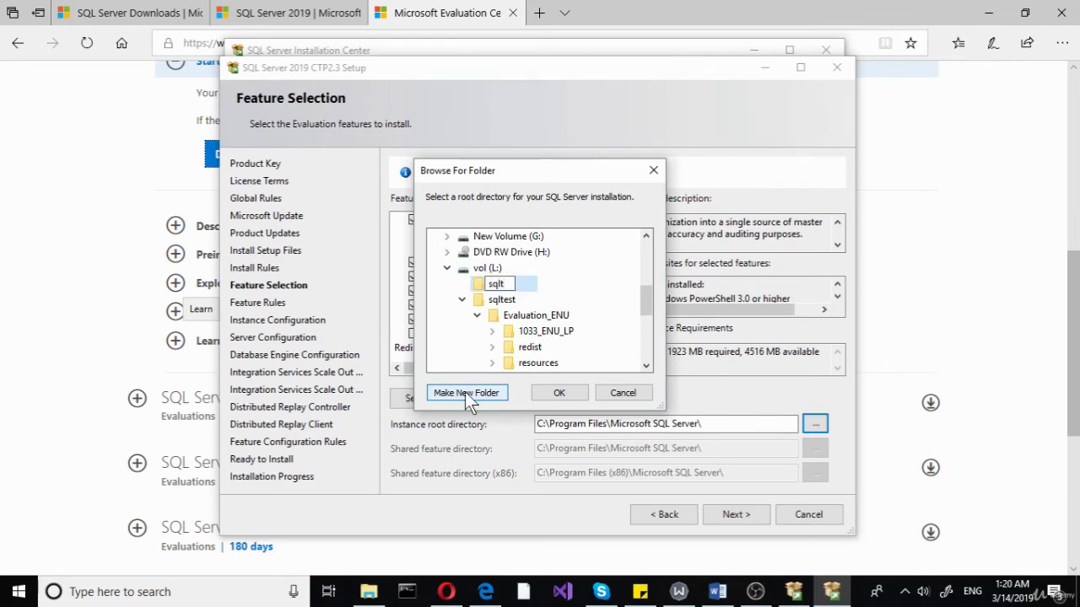
type("stlive")
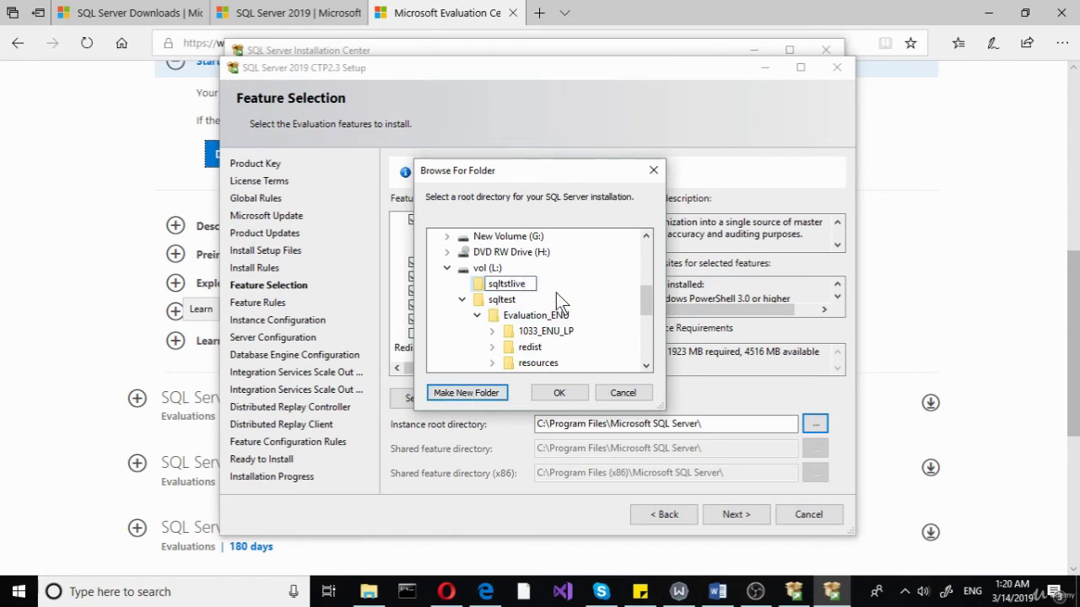
left_click(550, 283)
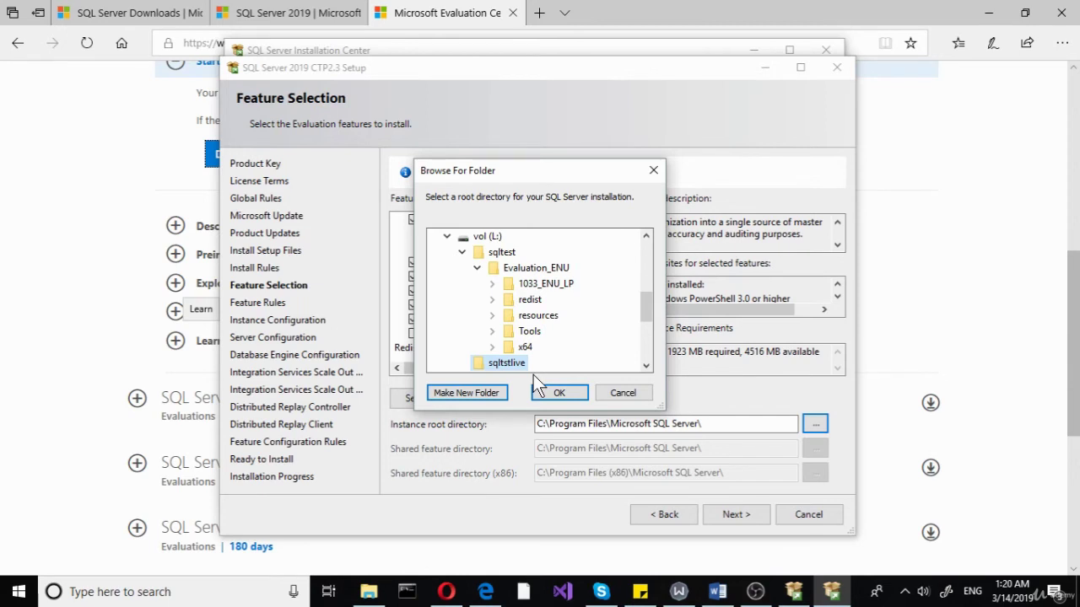
left_click(555, 392)
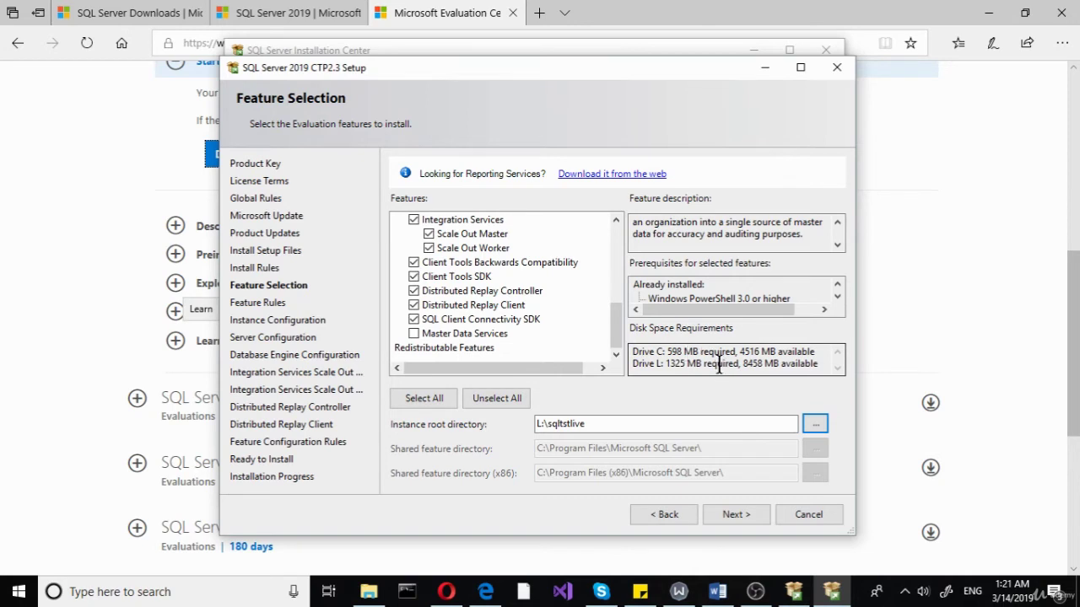
- Accept the feature selection and continue with the default instance, keeping MSSQLSERVER as the instance ID
left_click(734, 516)
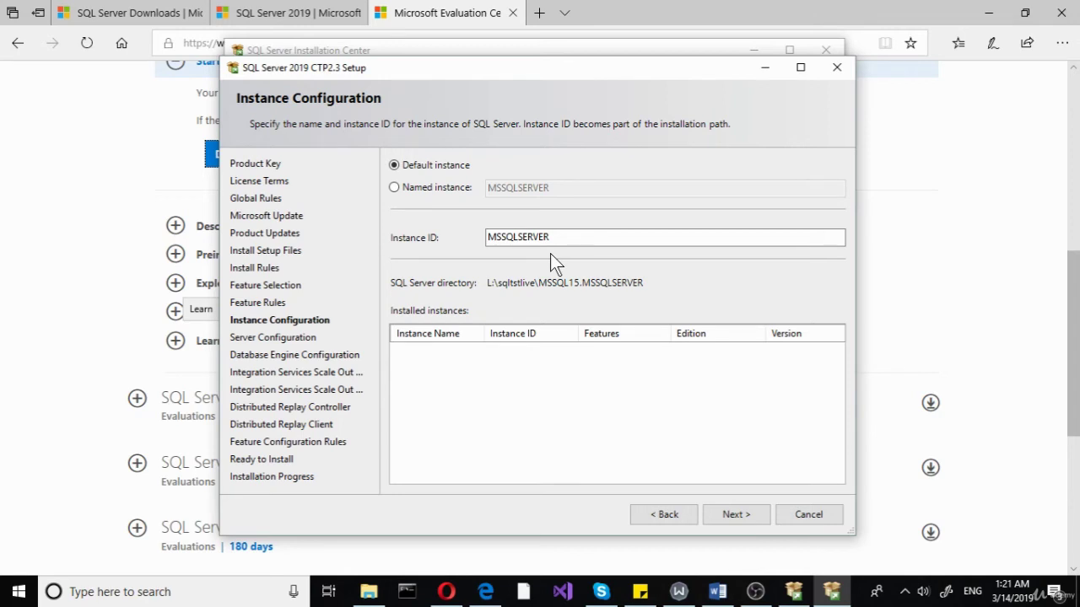
left_click(743, 516)
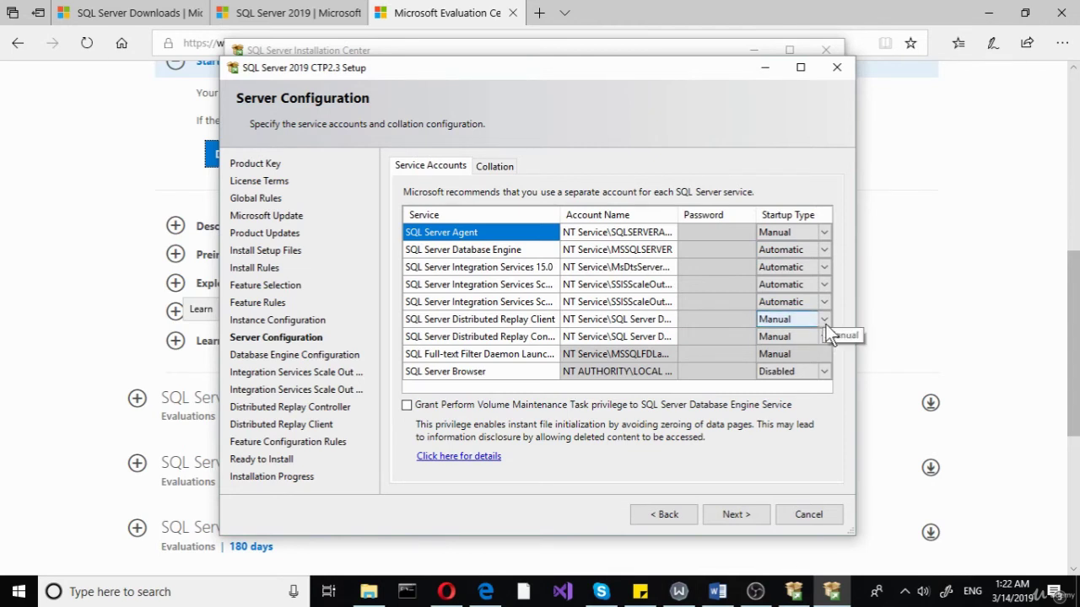
- Set the startup type of SQL Server Agent, Distributed Replay Client and Distributed Replay Controller to Automatic
left_click(822, 228)
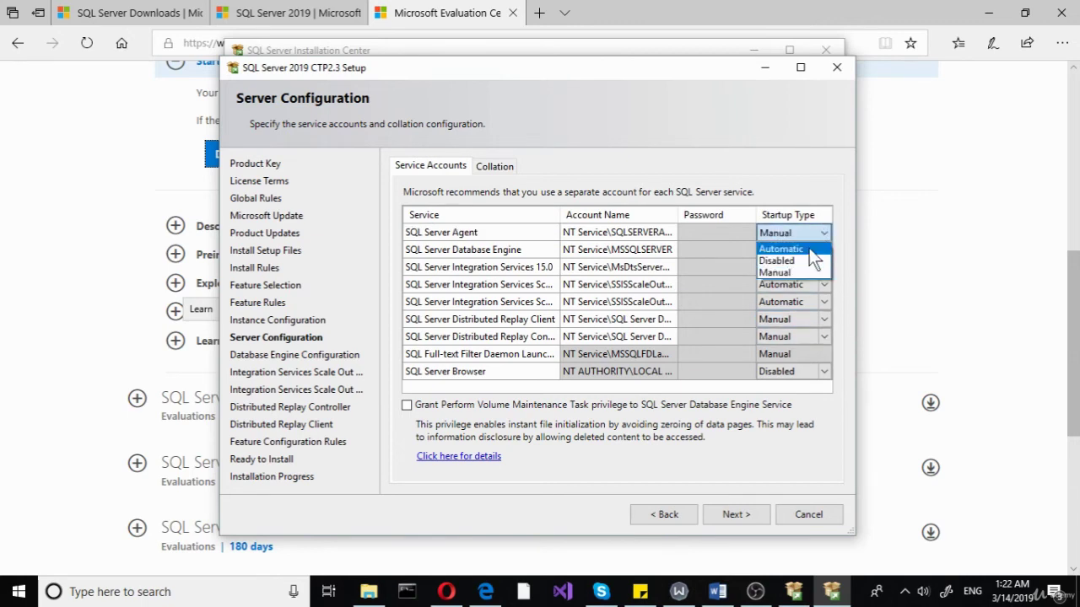
left_click(820, 249)
left_click(826, 319)
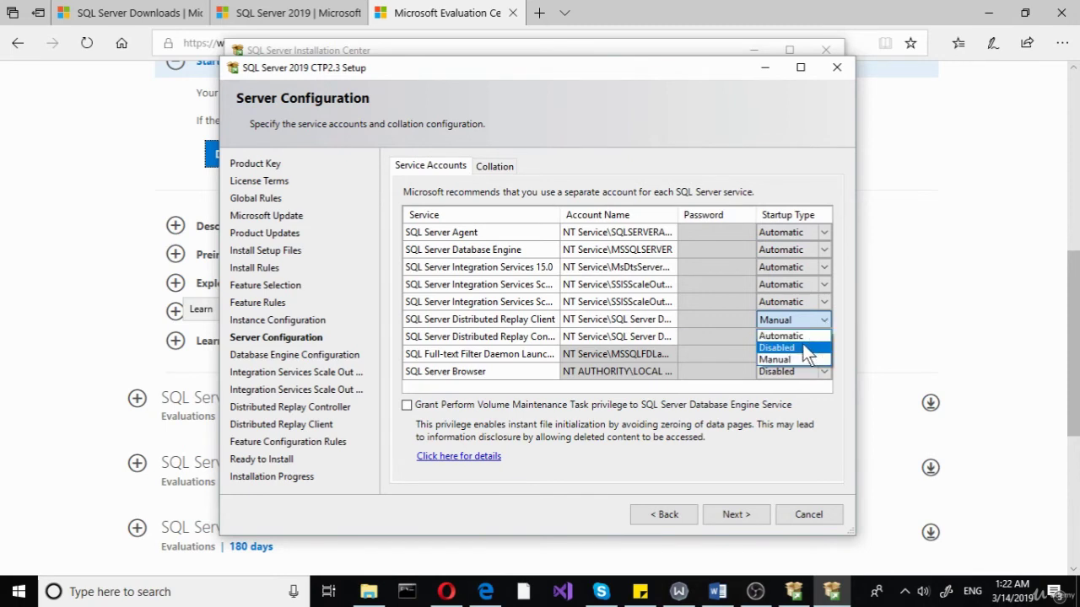
left_click(808, 337)
left_click(820, 338)
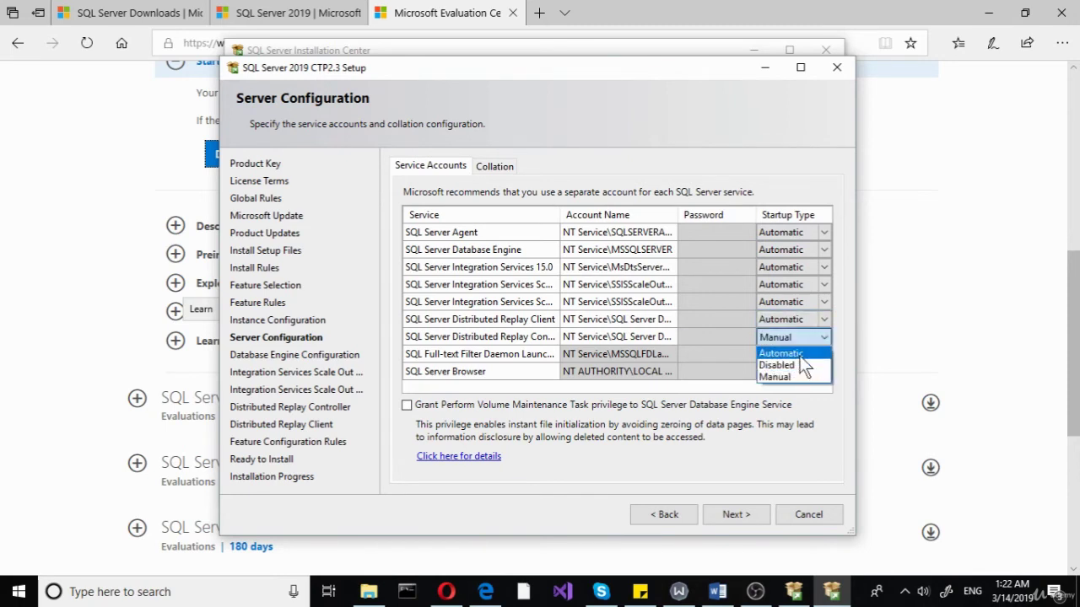
left_click(811, 352)
- Set the SQL Server Browser startup type to Automatic and continue to the Database Engine configuration
left_click(824, 372)
left_click(455, 386)
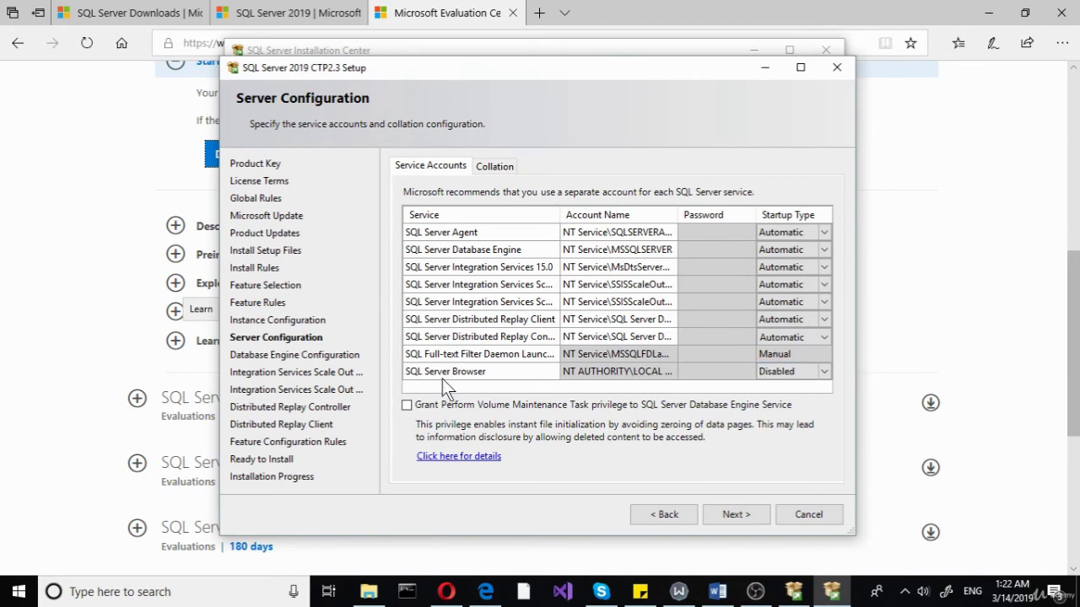
left_click(829, 373)
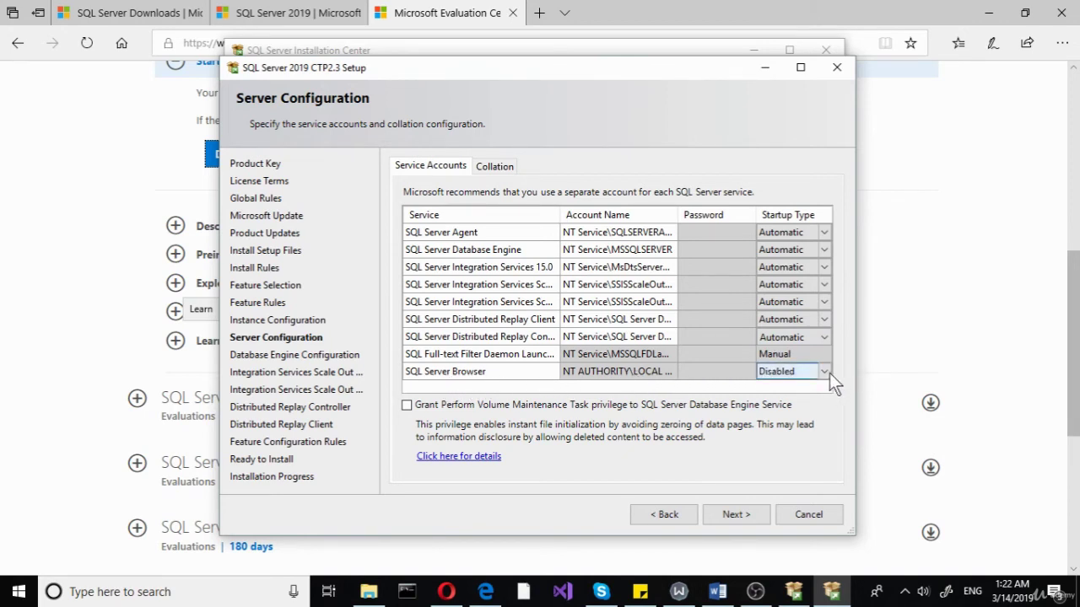
left_click(829, 373)
left_click(778, 386)
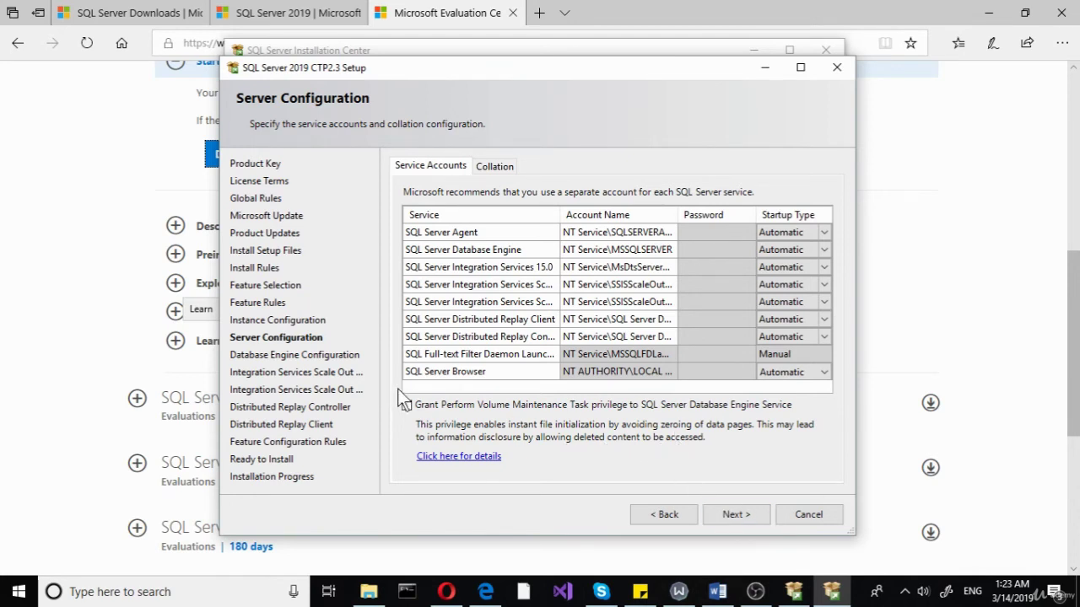
left_click(723, 517)
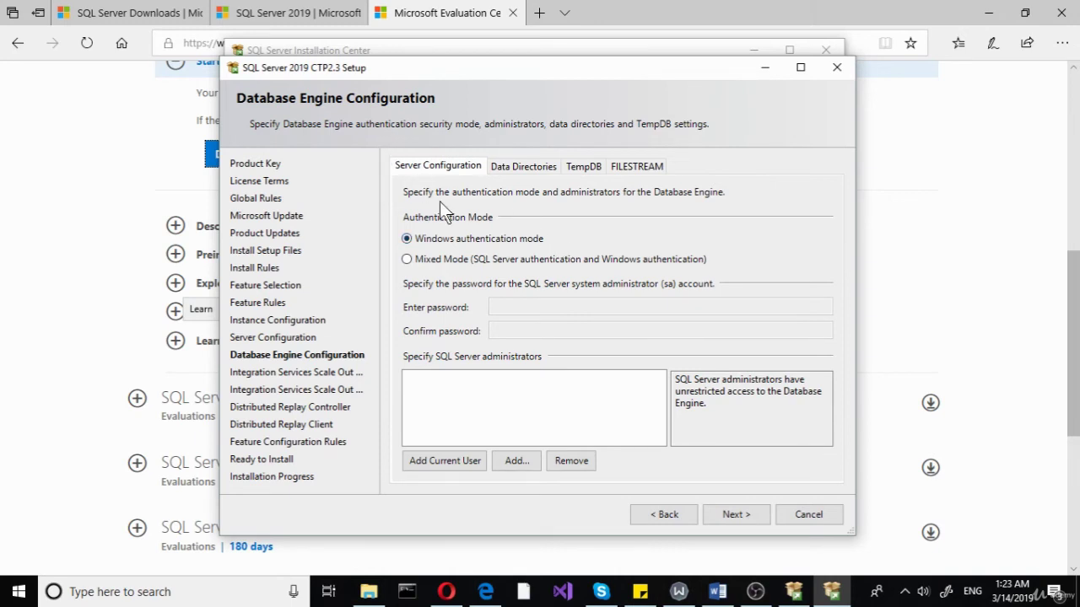
- Add the current user as a SQL Server administrator under Windows authentication, and review the data directories and TempDB settings
left_click(523, 167)
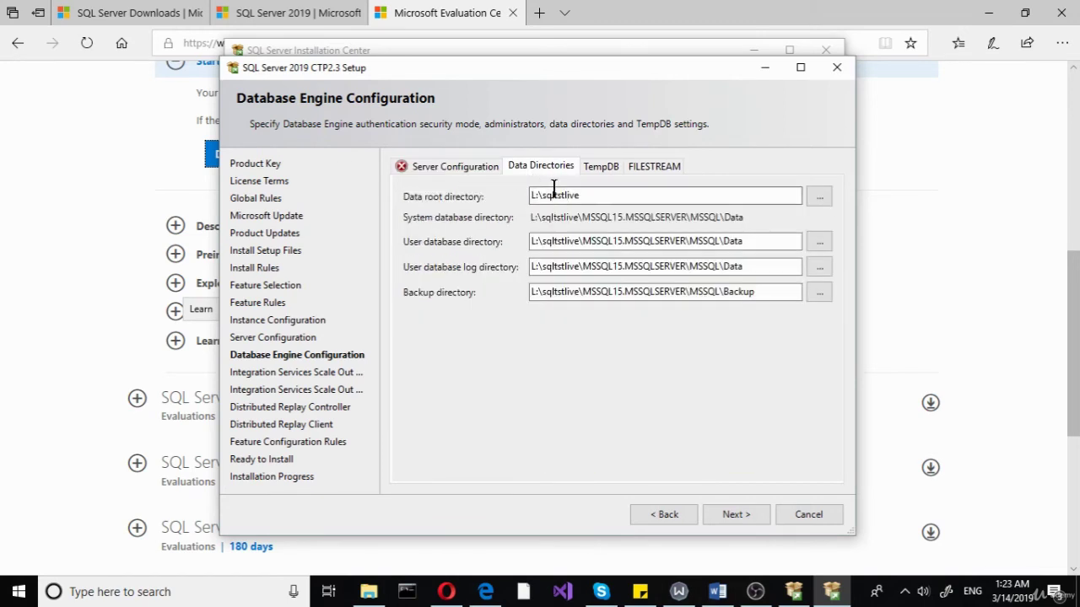
left_click(471, 168)
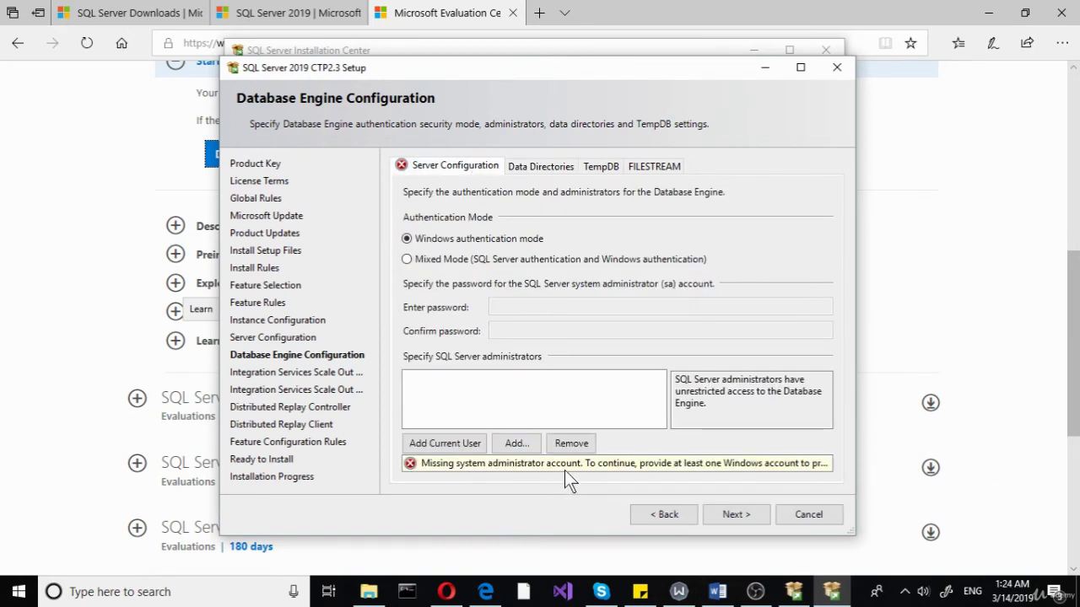
left_click(458, 442)
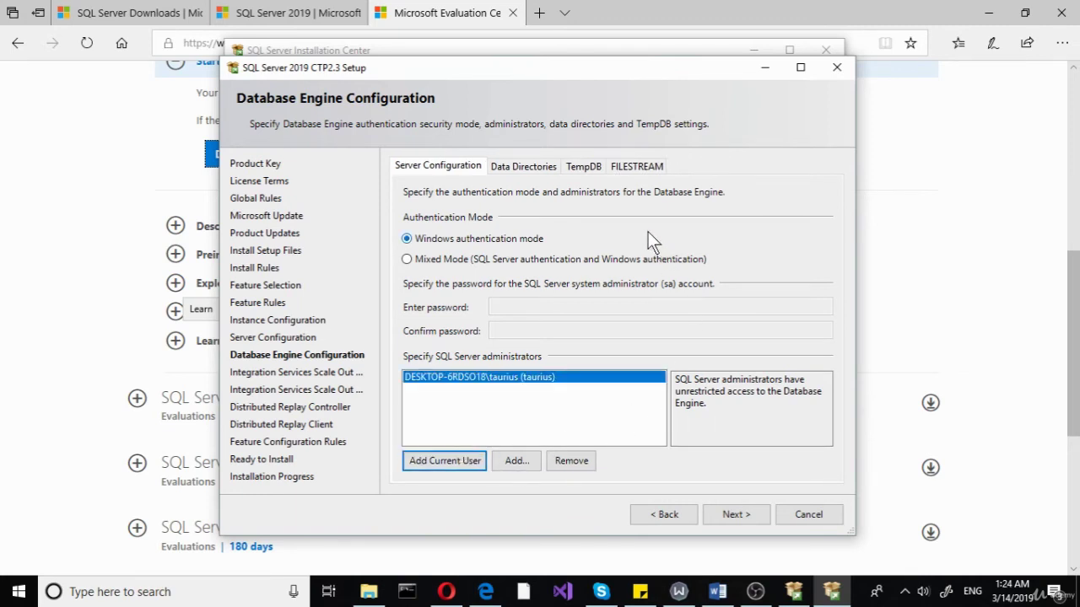
left_click(523, 166)
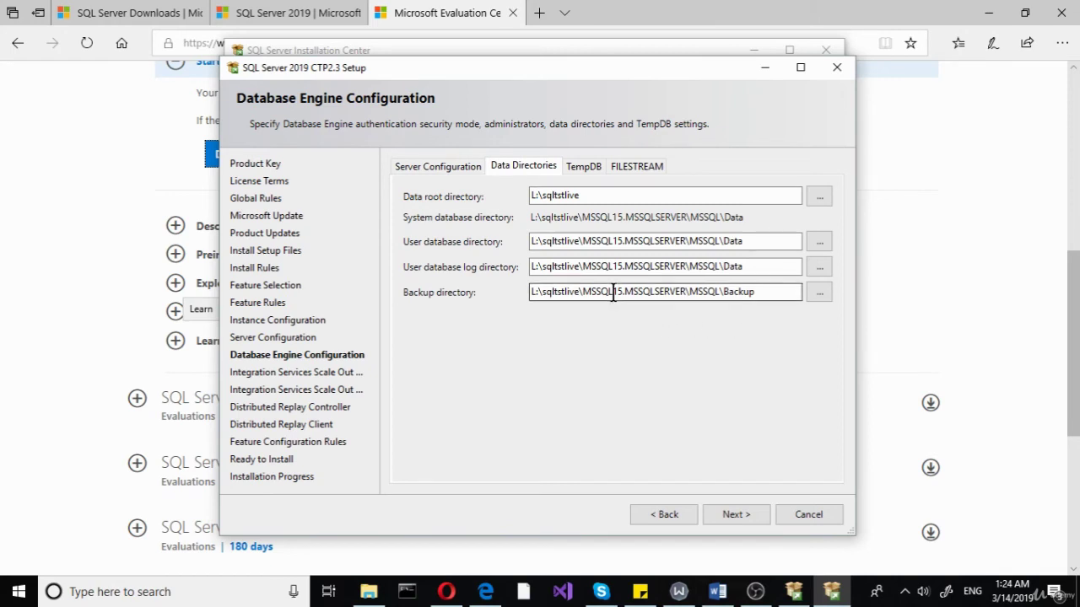
left_click(590, 171)
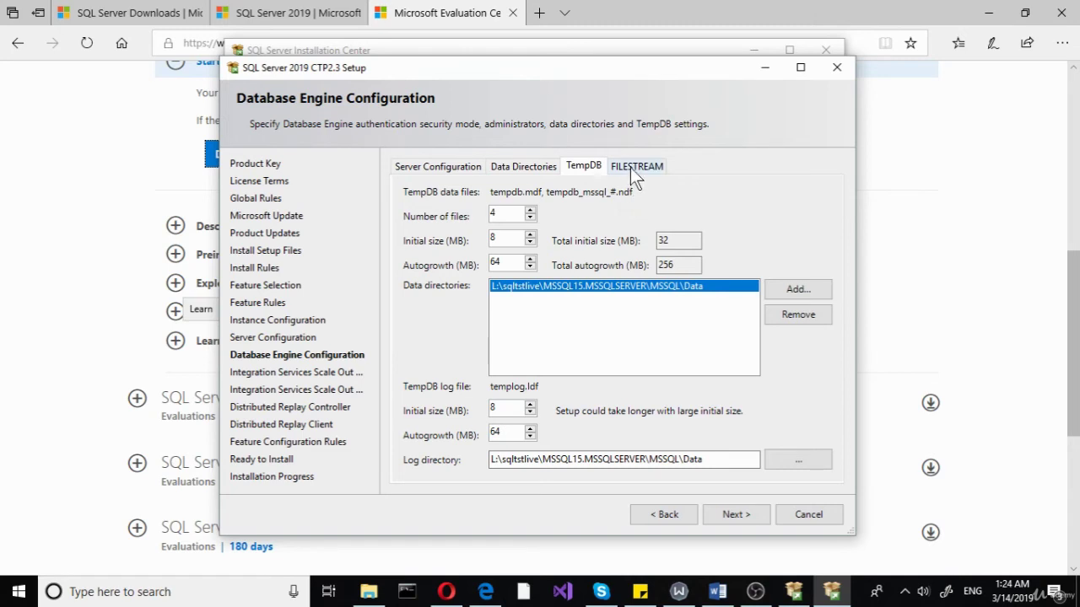
- Enable FILESTREAM for Transact-SQL and file I/O access, allow remote clients access to its data, and accept the Database Engine configuration
left_click(630, 167)
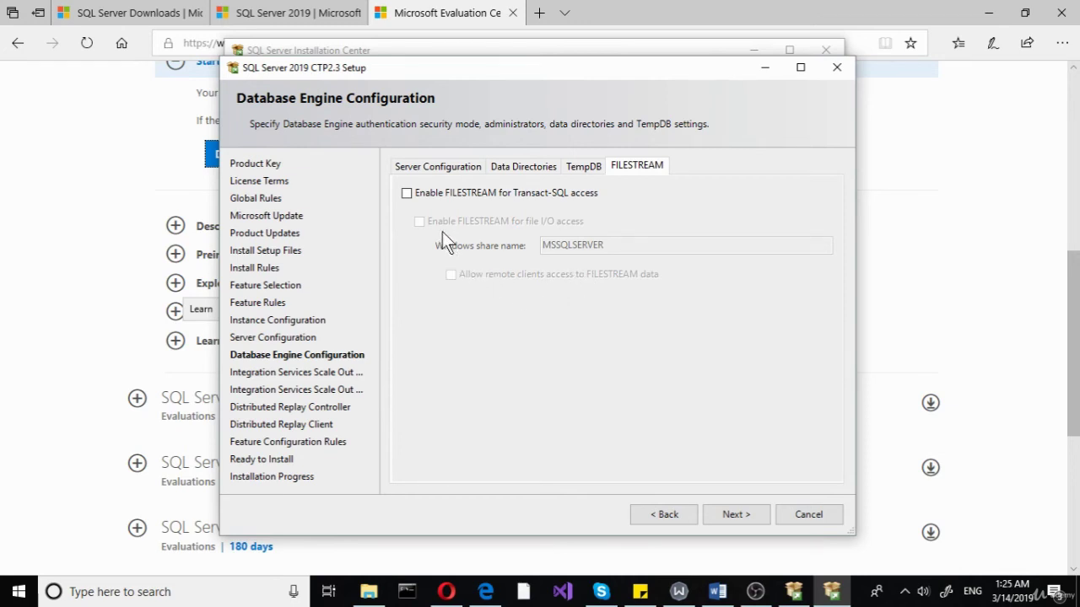
left_click(440, 199)
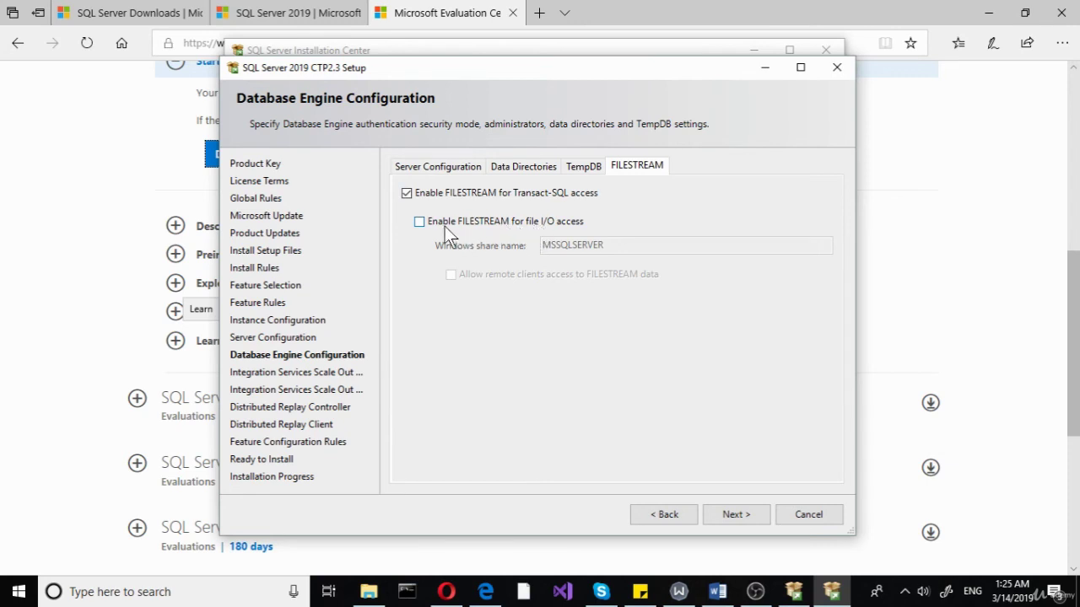
left_click(471, 226)
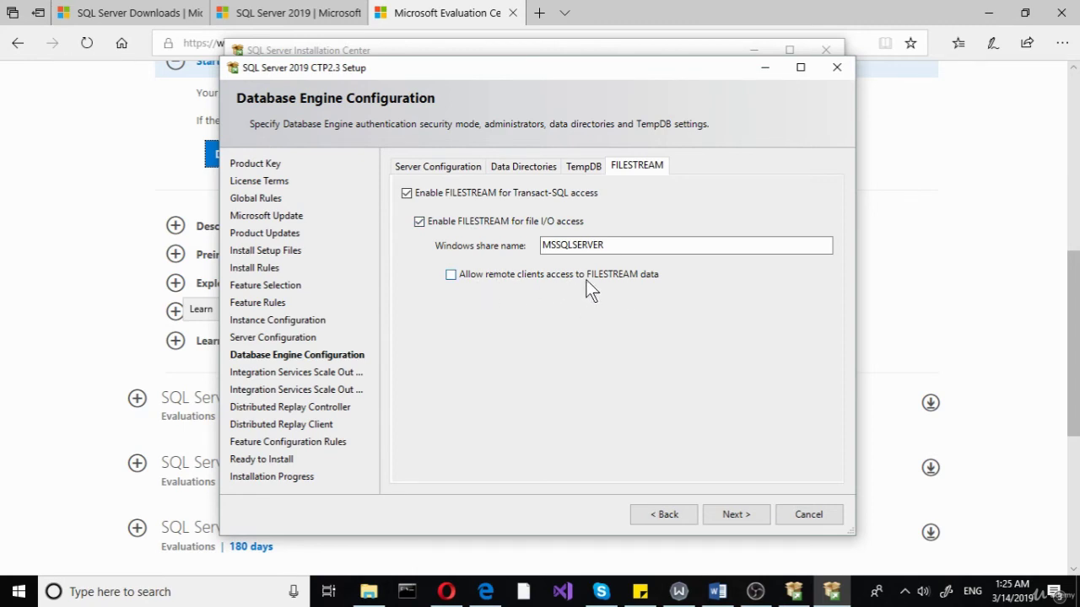
left_click(586, 280)
left_click(741, 516)
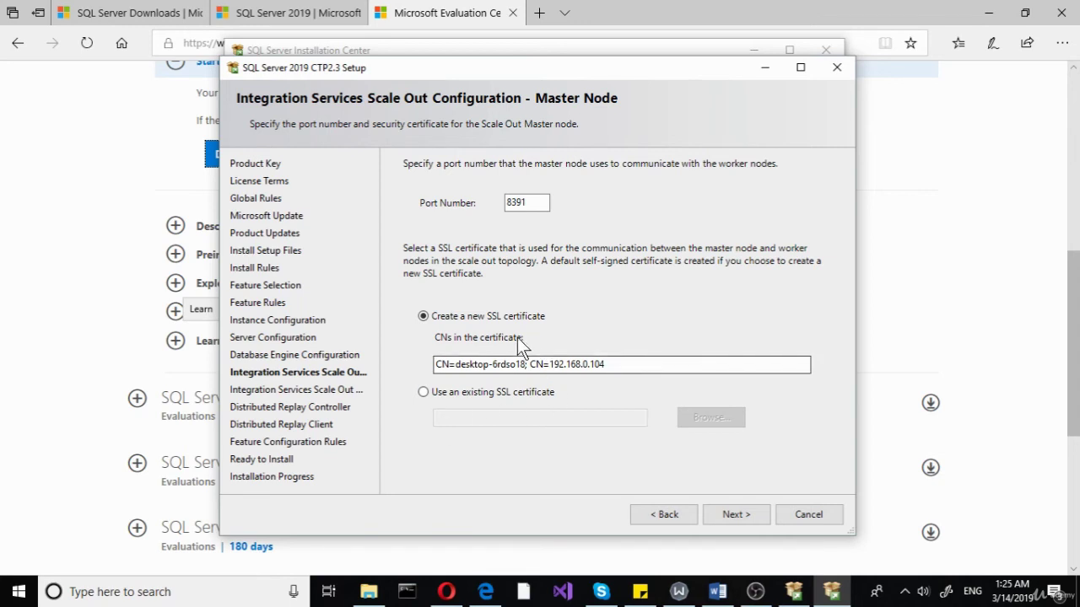
- Accept the default Integration Services Scale Out and Distributed Replay settings and proceed to the installation summary
left_click(739, 512)
left_click(739, 516)
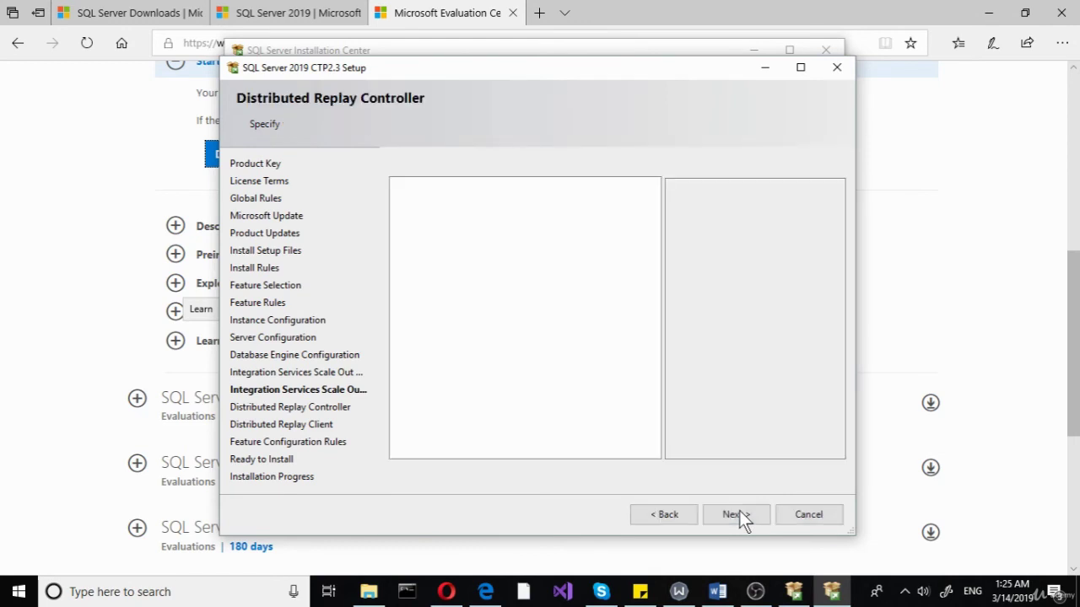
left_click(739, 515)
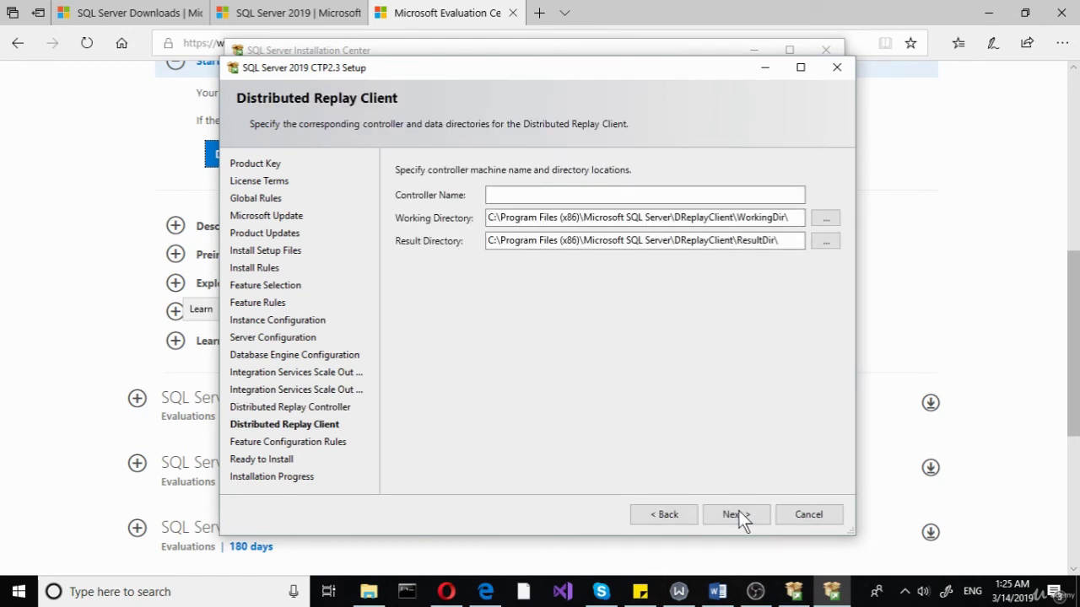
left_click(736, 514)
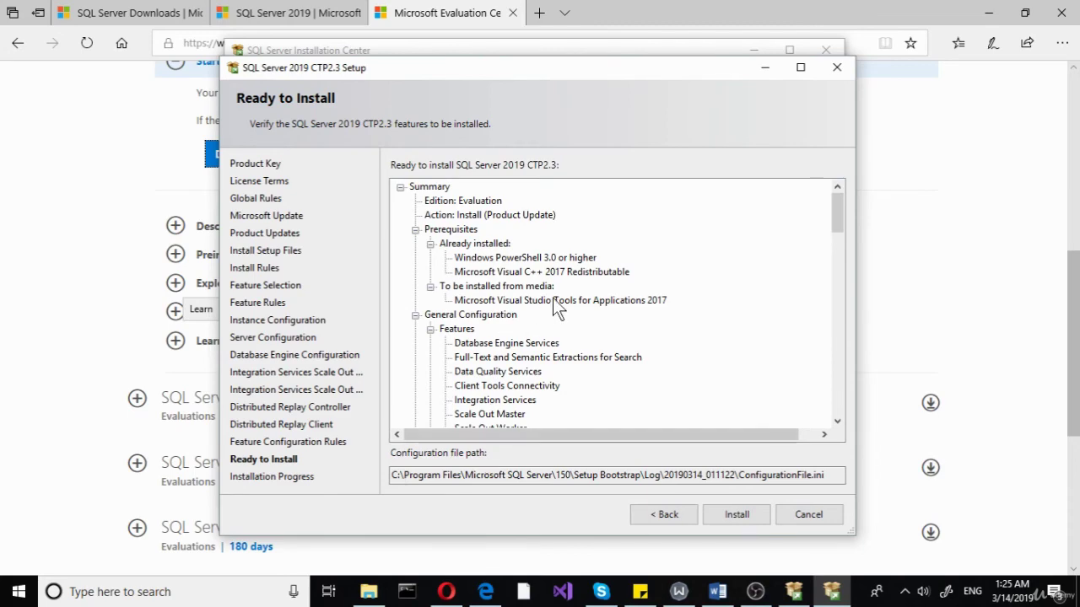
- Review the summary of features to be installed and start the SQL Server 2019 CTP2.3 installation
mouse_move(838, 213)
left_mouse_down()
mouse_move(827, 396)
mouse_move(822, 200)
left_mouse_up()
left_click(736, 515)
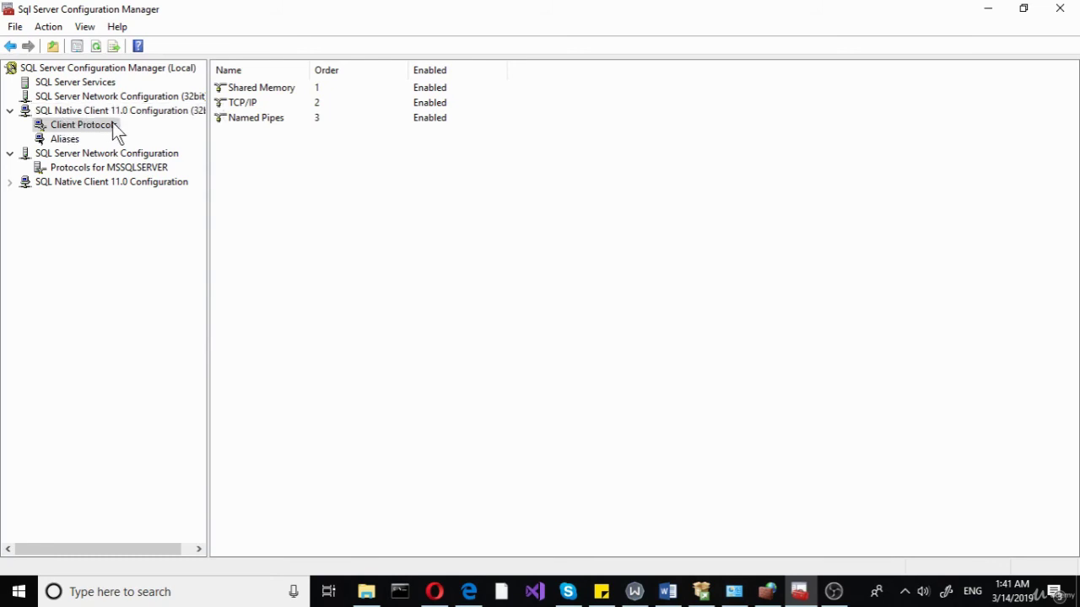
- Switch to the inbound rules in Windows Defender Firewall with Advanced Security and close the separate Windows Defender Firewall control panel window
left_click(79, 128)
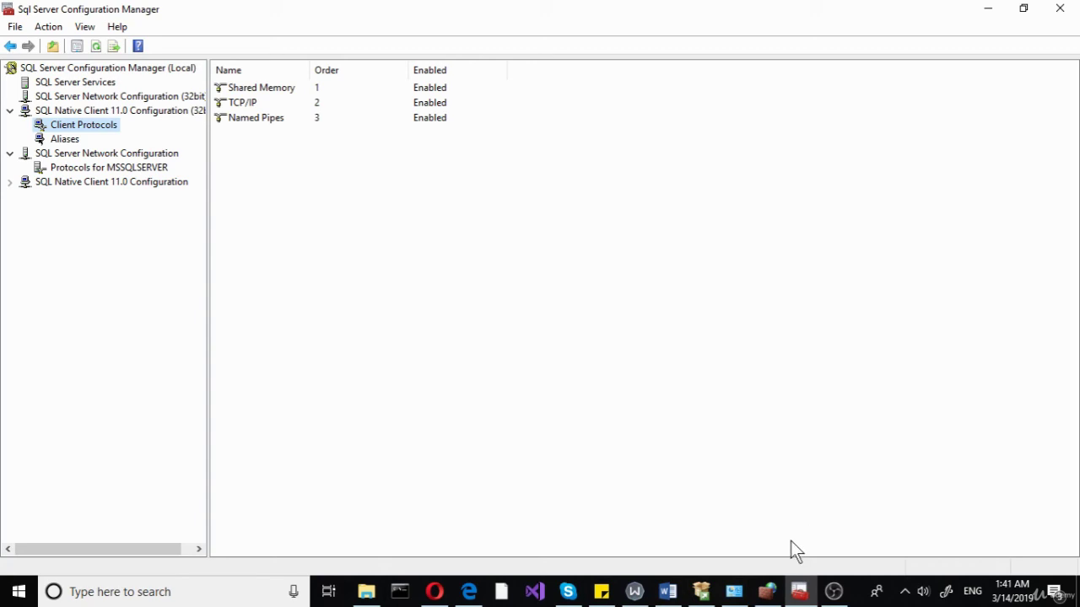
left_click(768, 592)
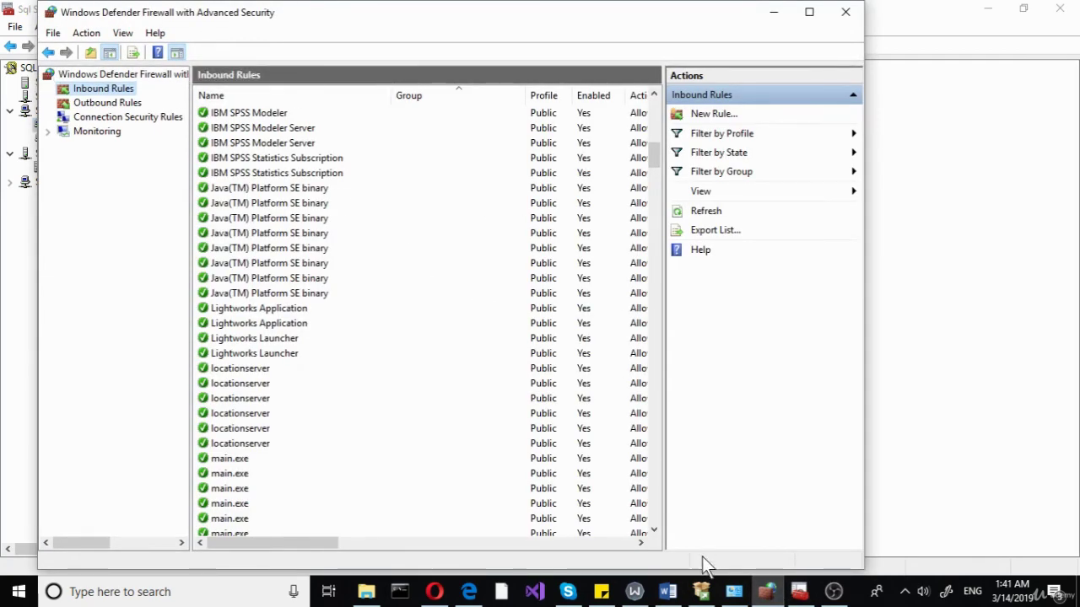
left_click(734, 592)
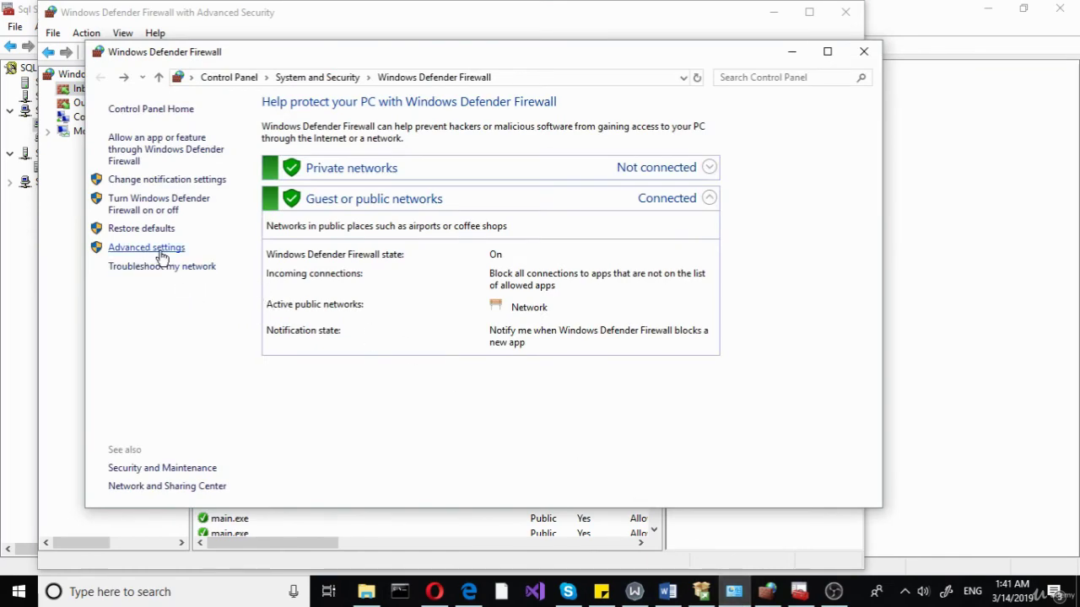
left_click(862, 53)
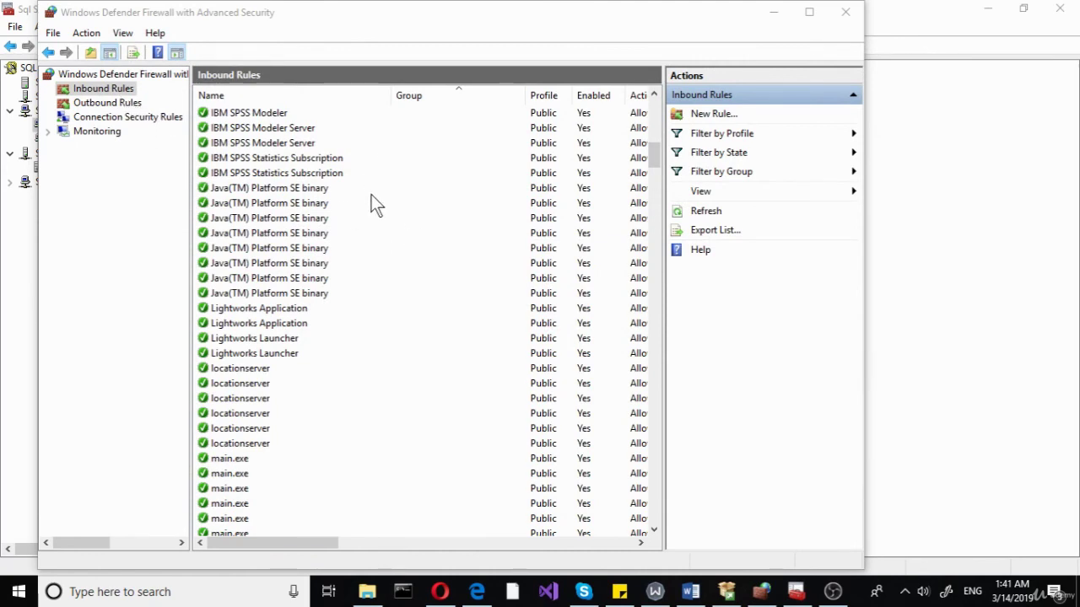
- Start a new inbound port rule that applies to TCP on specific local port 1433
left_click(713, 116)
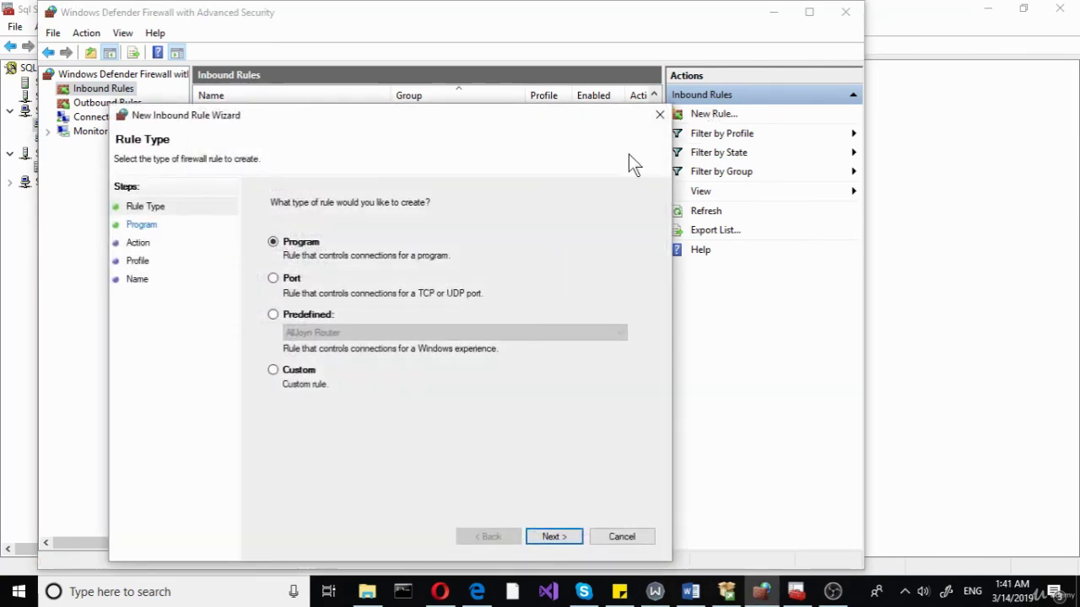
left_click(289, 282)
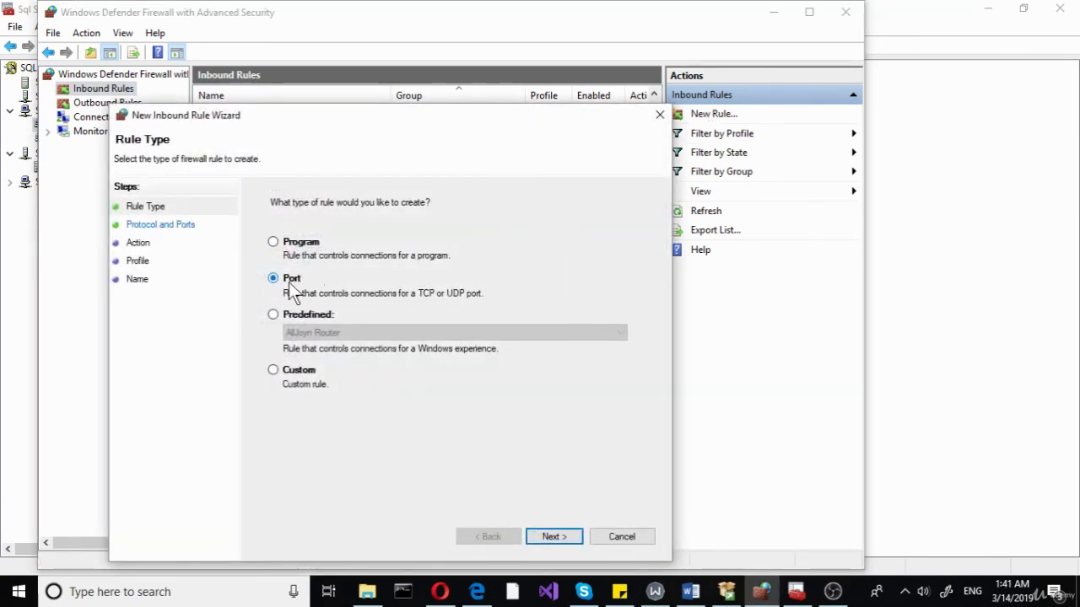
left_click(554, 537)
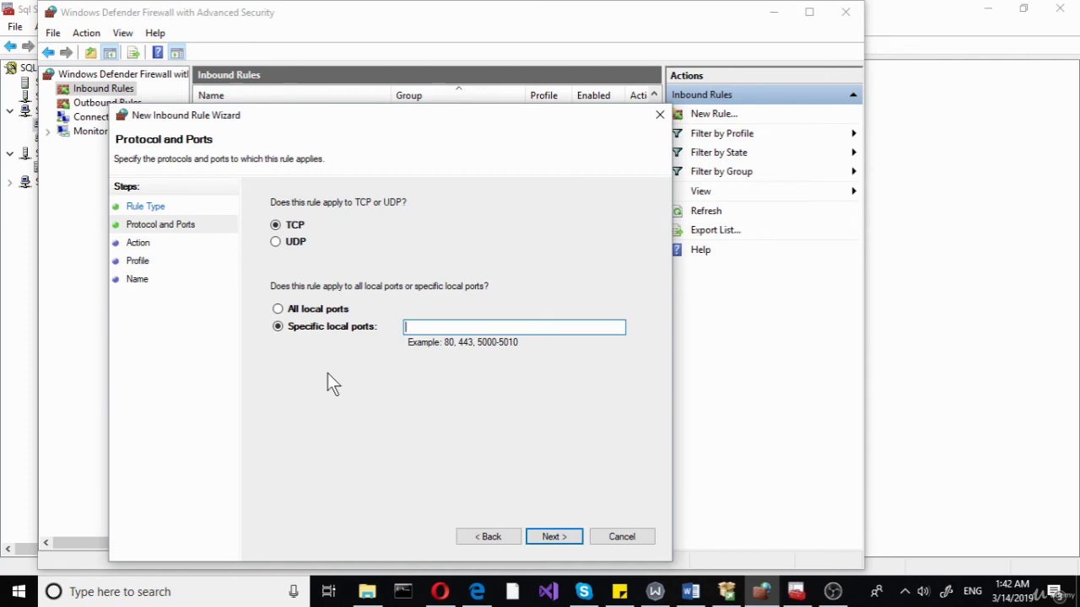
type("1433")
left_click(556, 537)
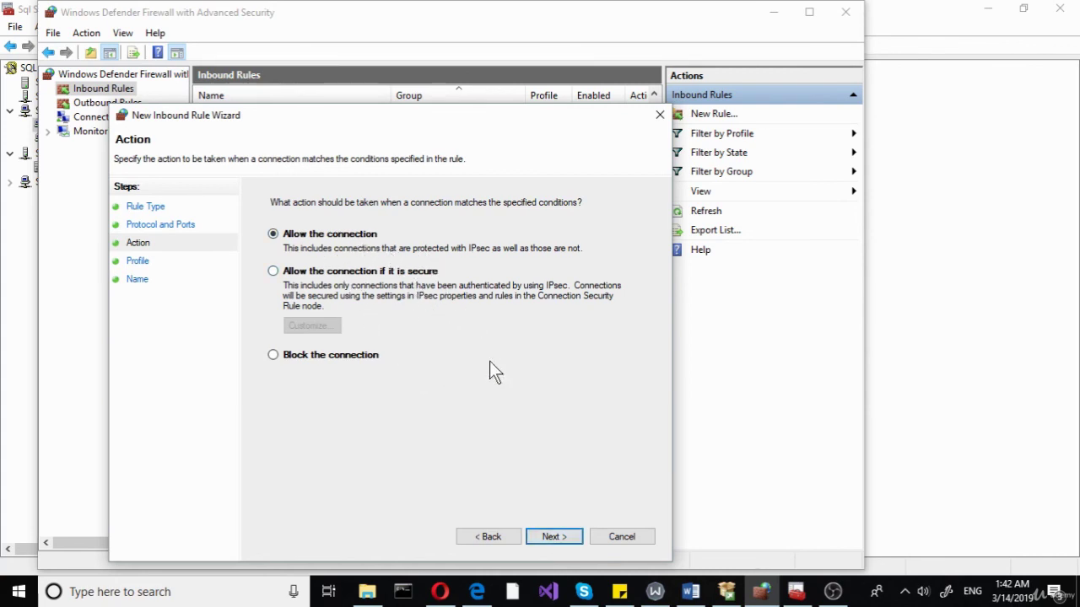
- Allow the connection for the Domain, Private and Public profiles, finish the rule as 1433allow, and minimize the firewall window
left_click(546, 537)
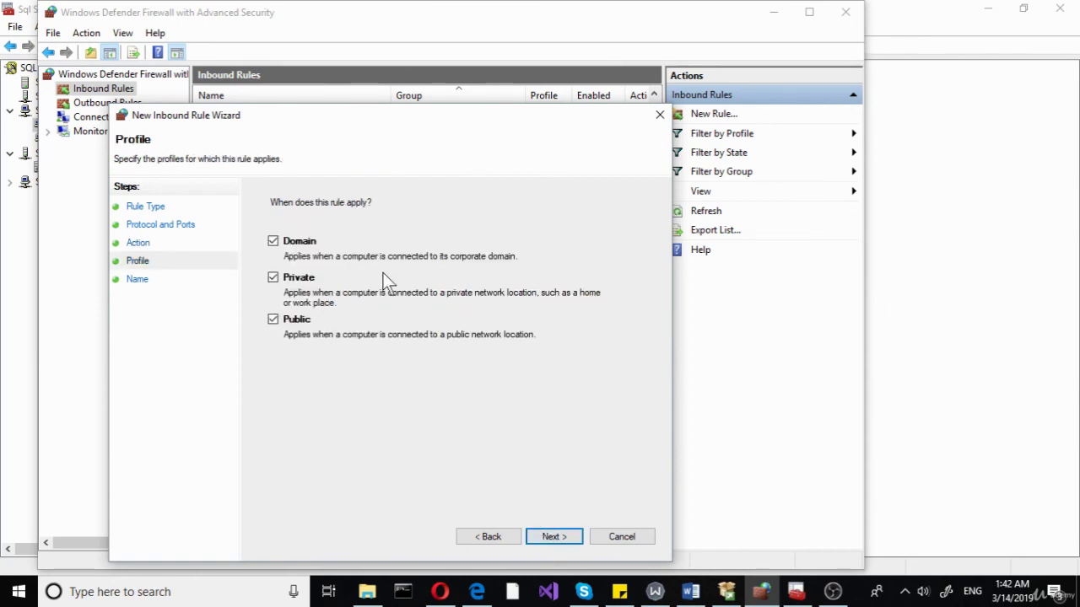
left_click(549, 539)
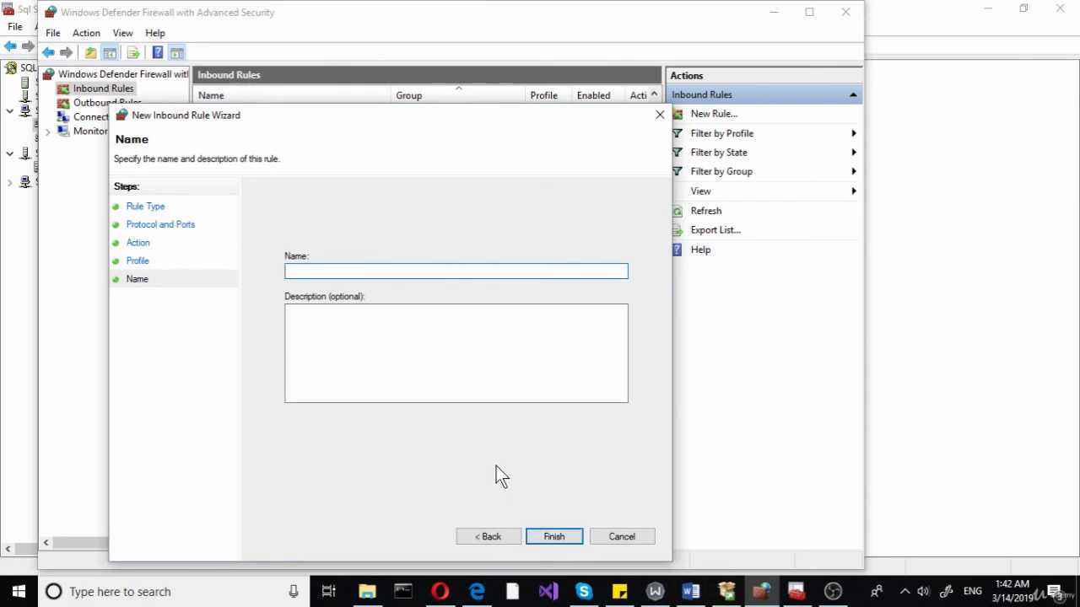
type("1433allow")
left_click(551, 538)
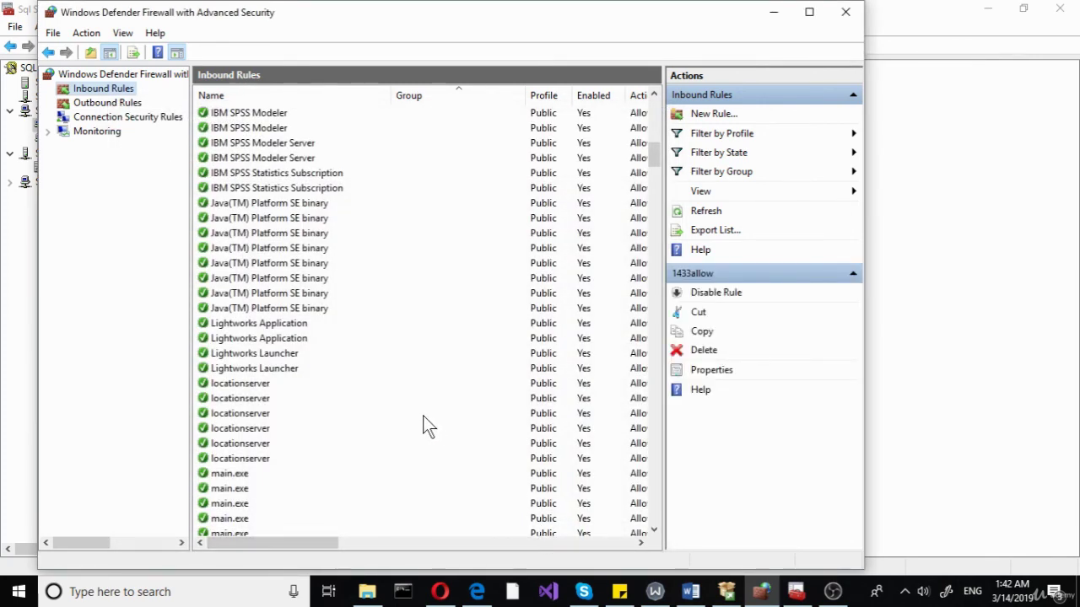
left_click(774, 13)
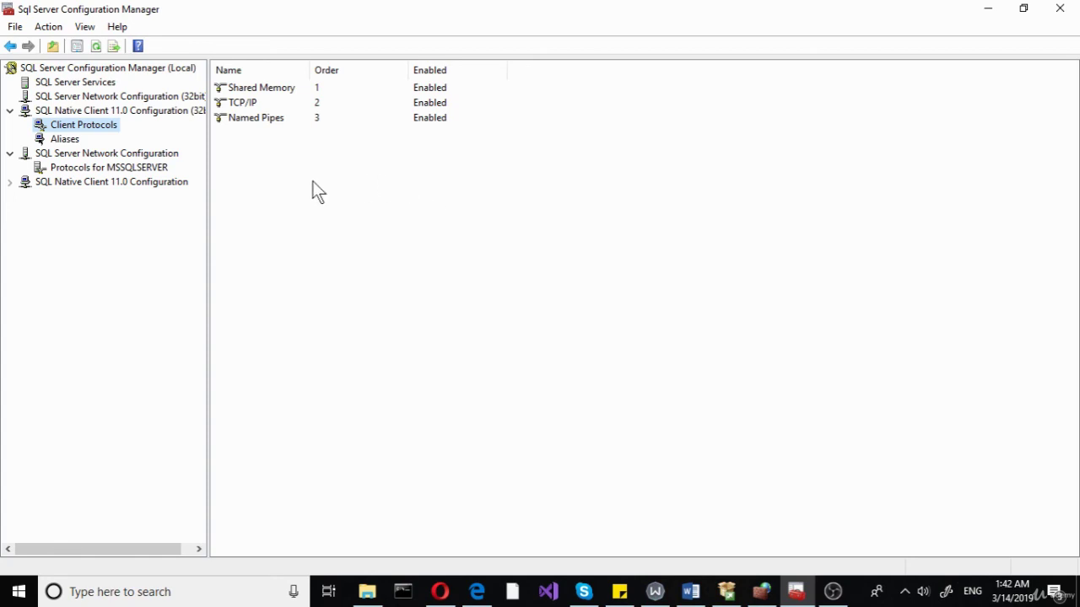
- Review the TCP/IP client protocol properties of the 32-bit SQL Native Client 11.0 configuration, and check its aliases
right_click(246, 104)
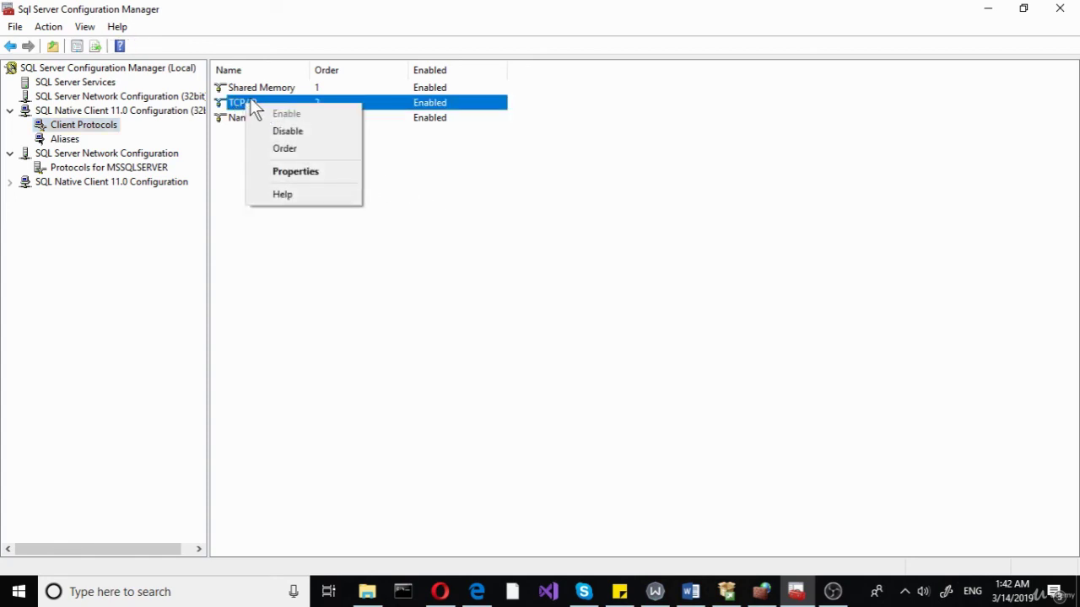
left_click(230, 192)
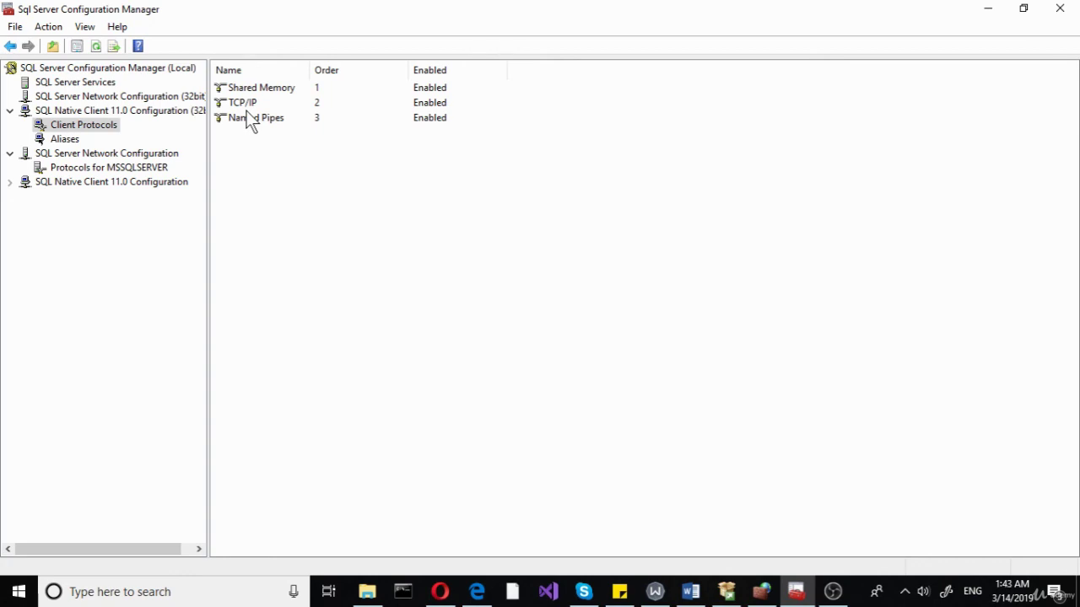
right_click(241, 103)
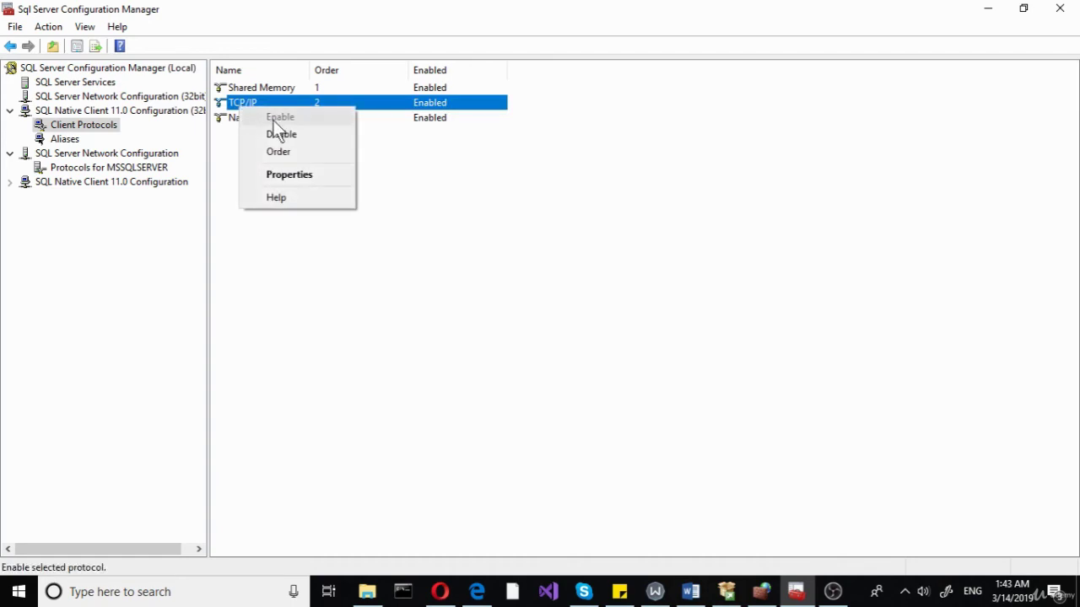
left_click(288, 175)
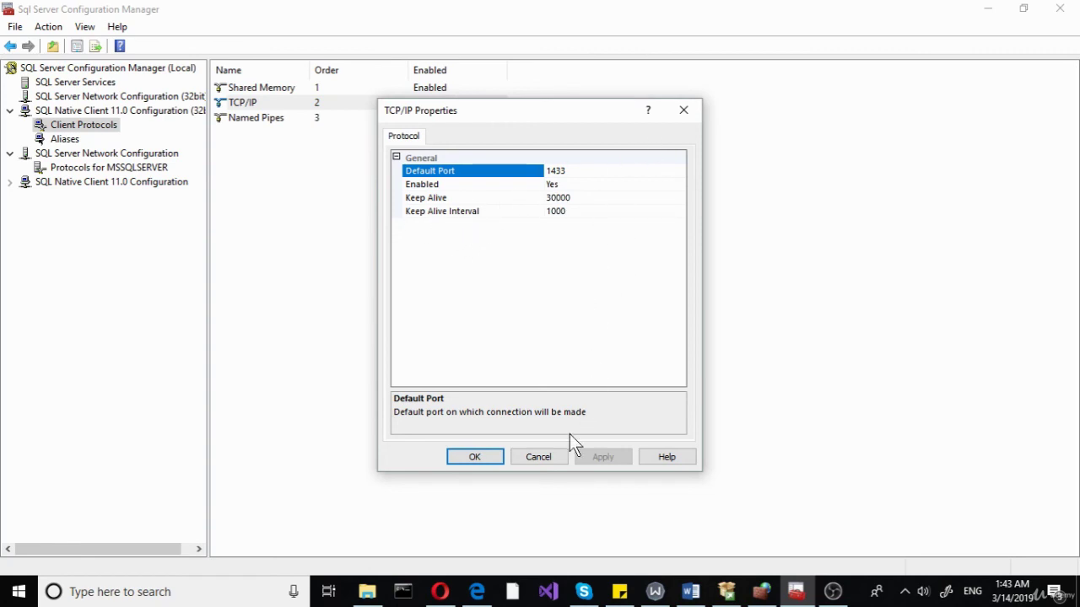
left_click(536, 457)
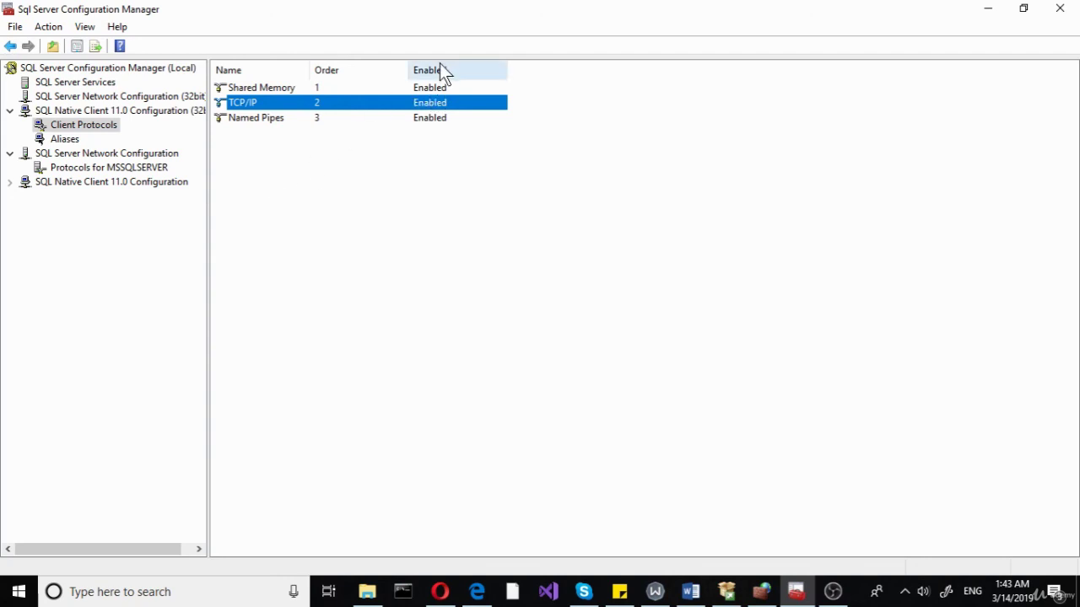
left_click(61, 140)
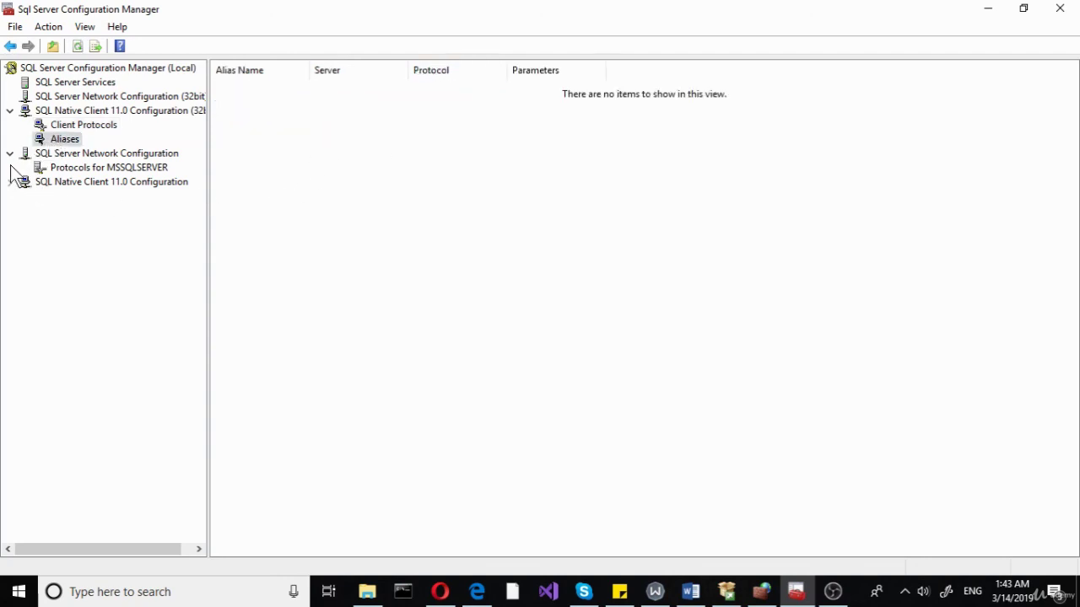
- Enable the IP10 address 127.0.0.1 in the TCP/IP properties of Protocols for MSSQLSERVER and save the change
left_click(59, 166)
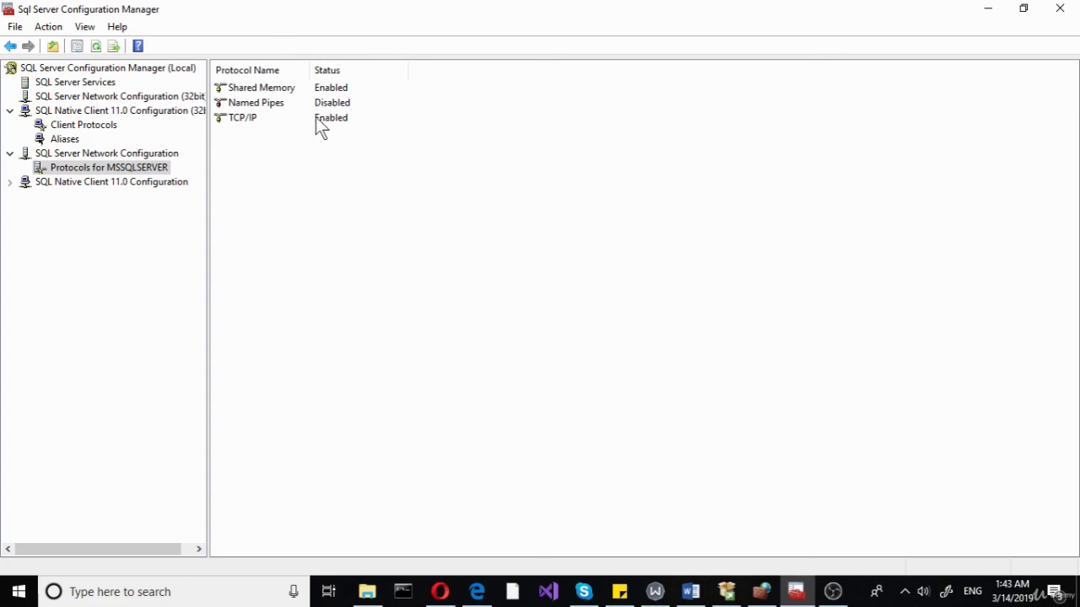
right_click(248, 120)
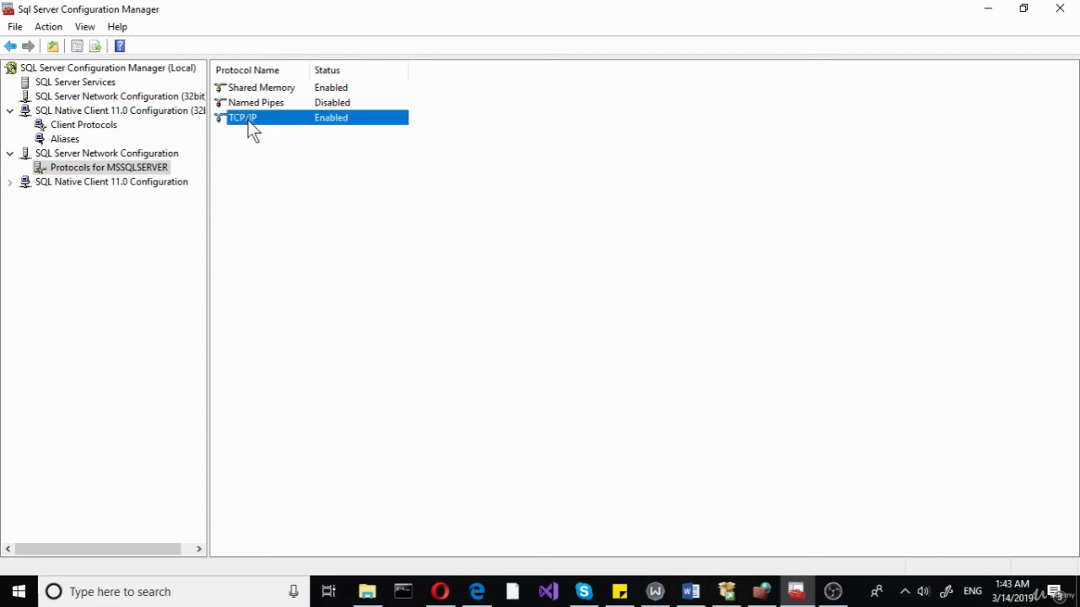
left_click(304, 171)
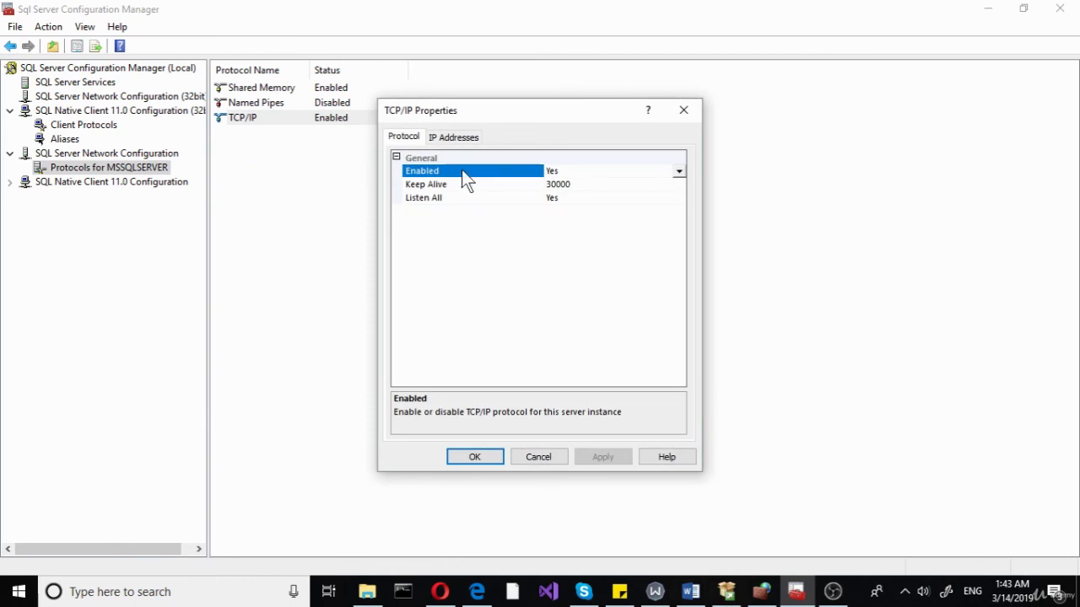
left_click(452, 135)
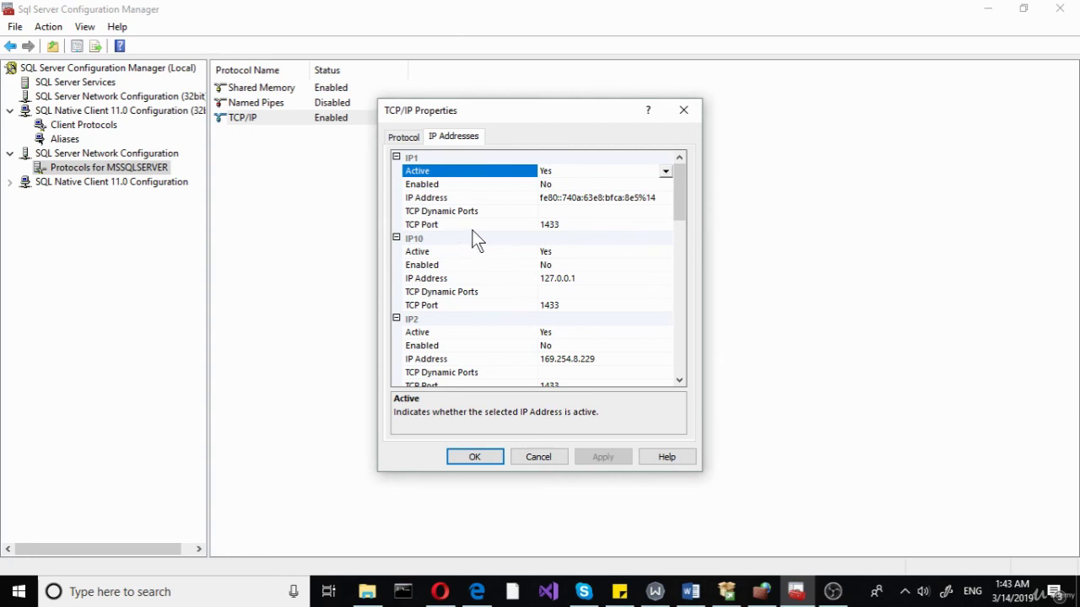
left_click(579, 265)
left_click(578, 265)
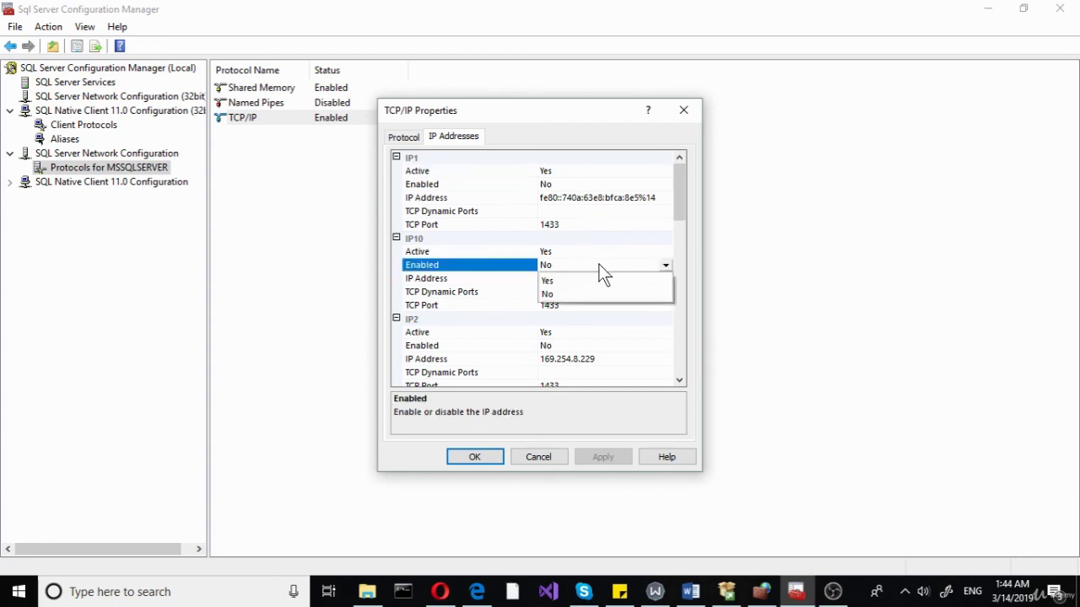
left_click(552, 281)
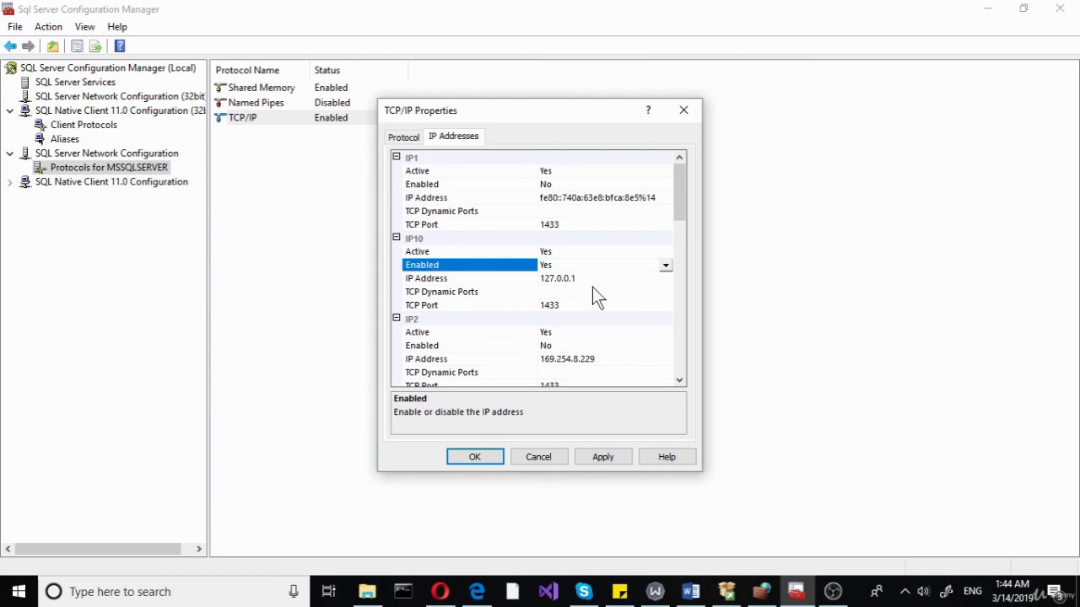
left_click(601, 461)
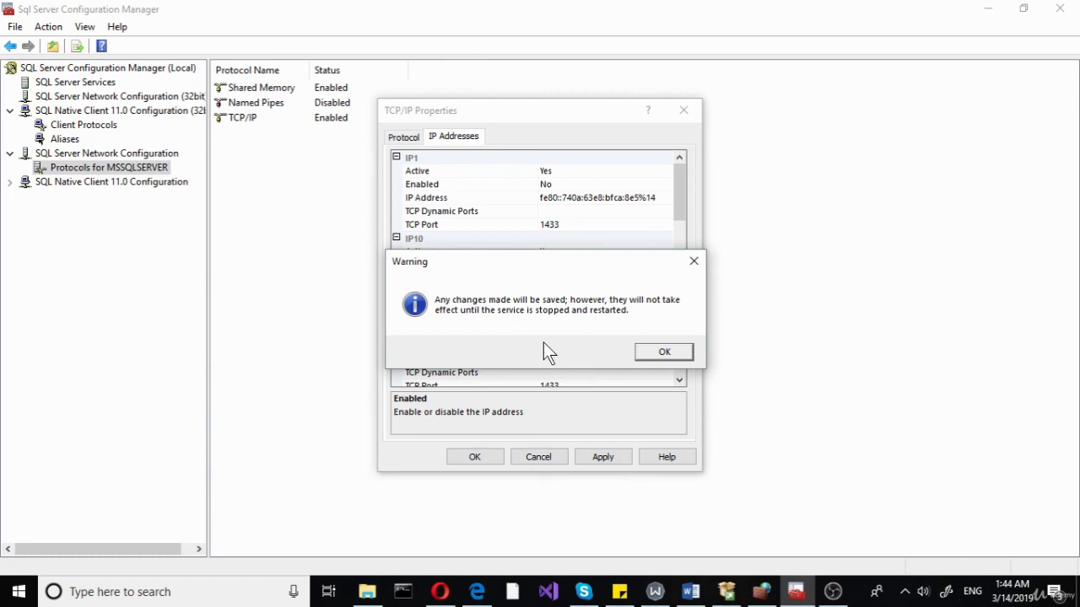
left_click(650, 353)
left_click(484, 460)
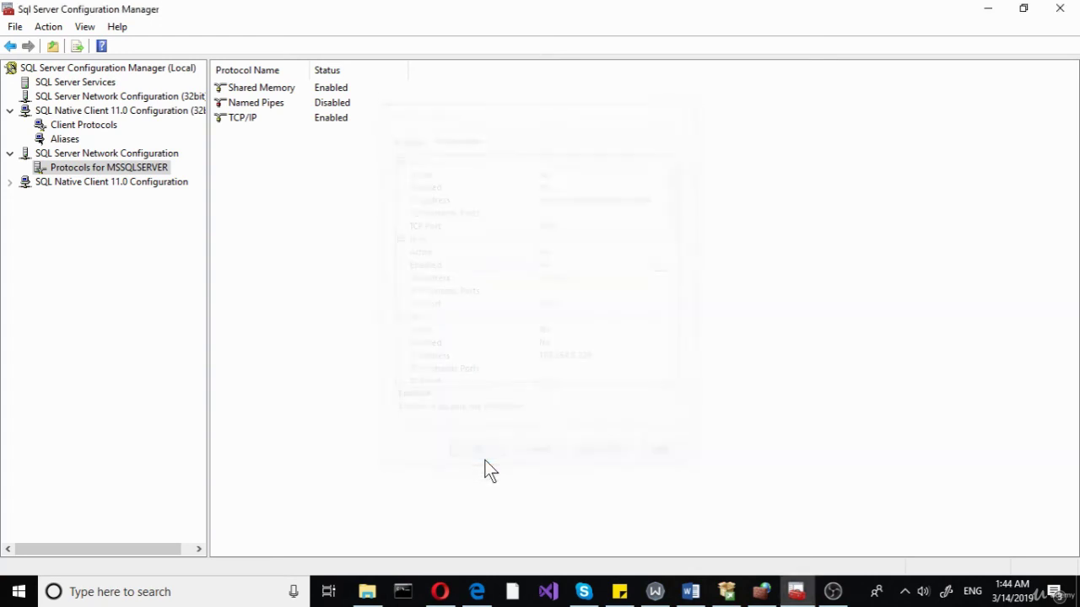
- Widen the Name column in the SQL Server Services list and restart the SQL Server (MSSQLSERVER) service
right_click(94, 165)
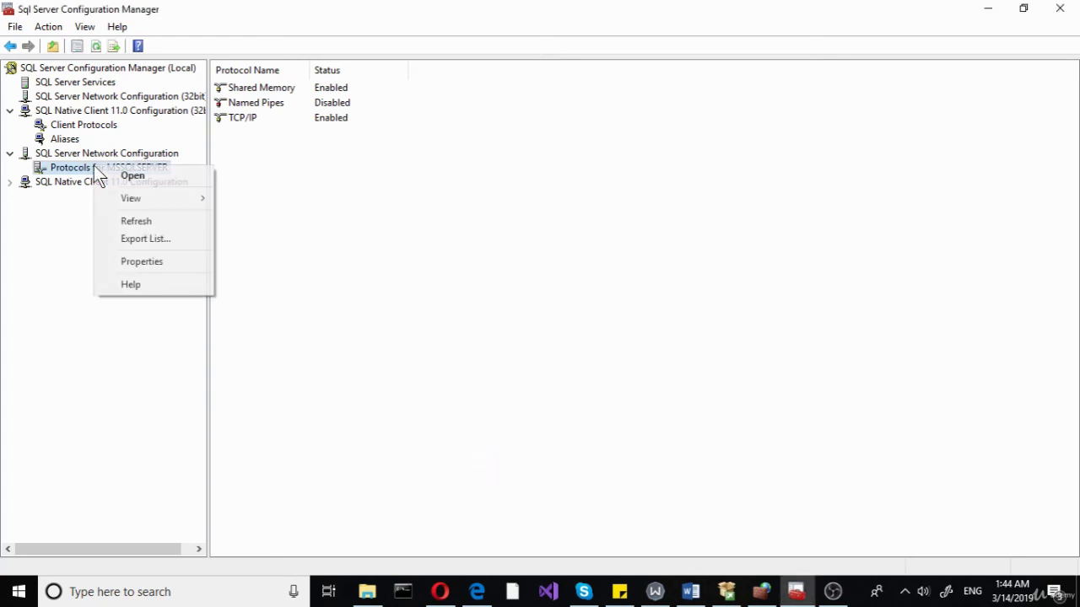
left_click(54, 236)
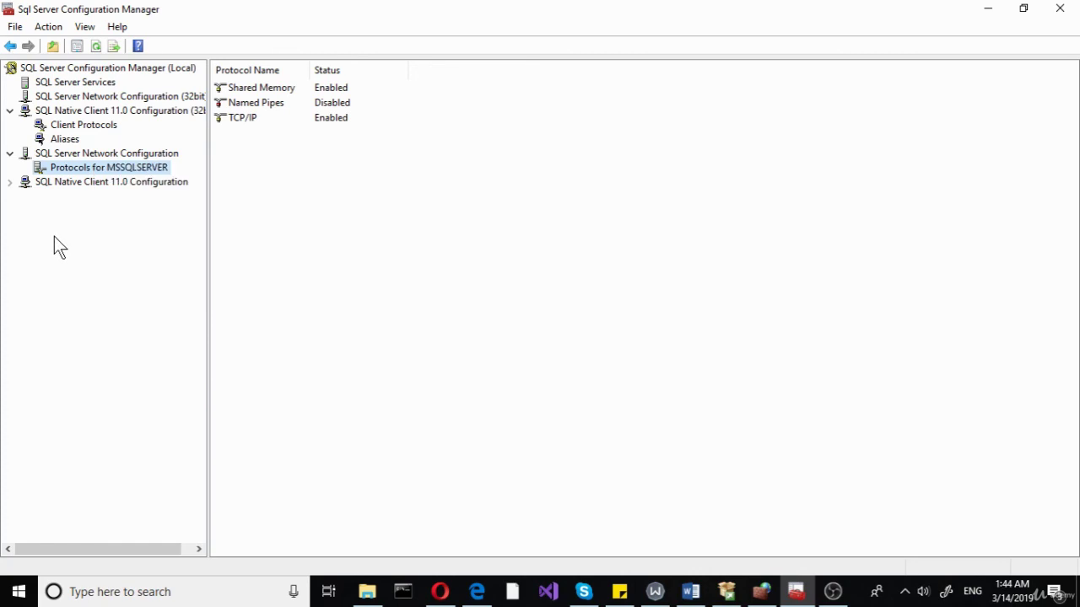
left_click(61, 83)
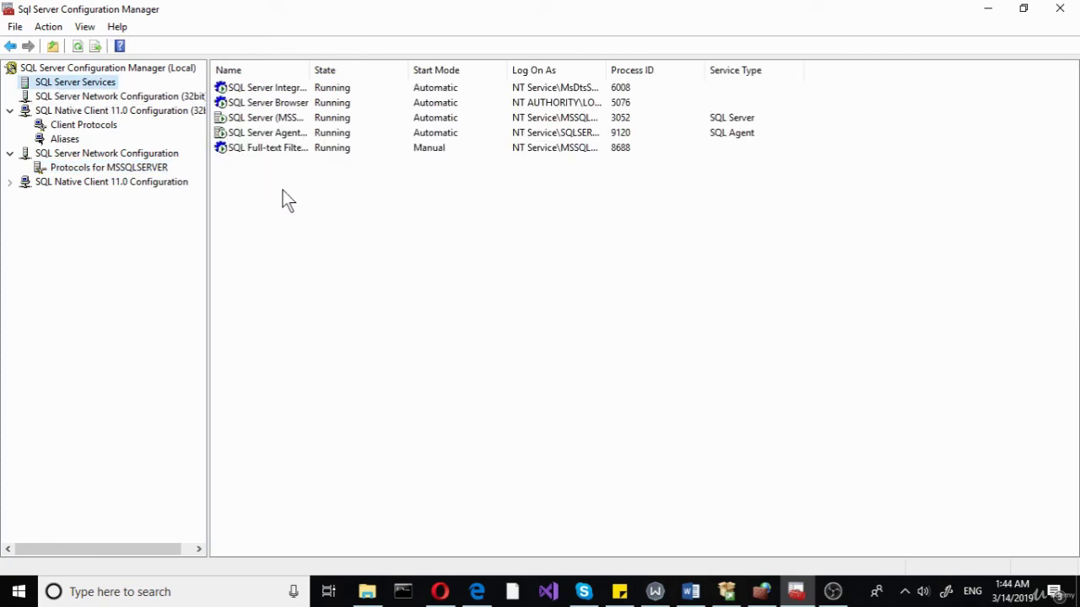
left_click_drag(309, 74, 445, 73)
right_click(269, 117)
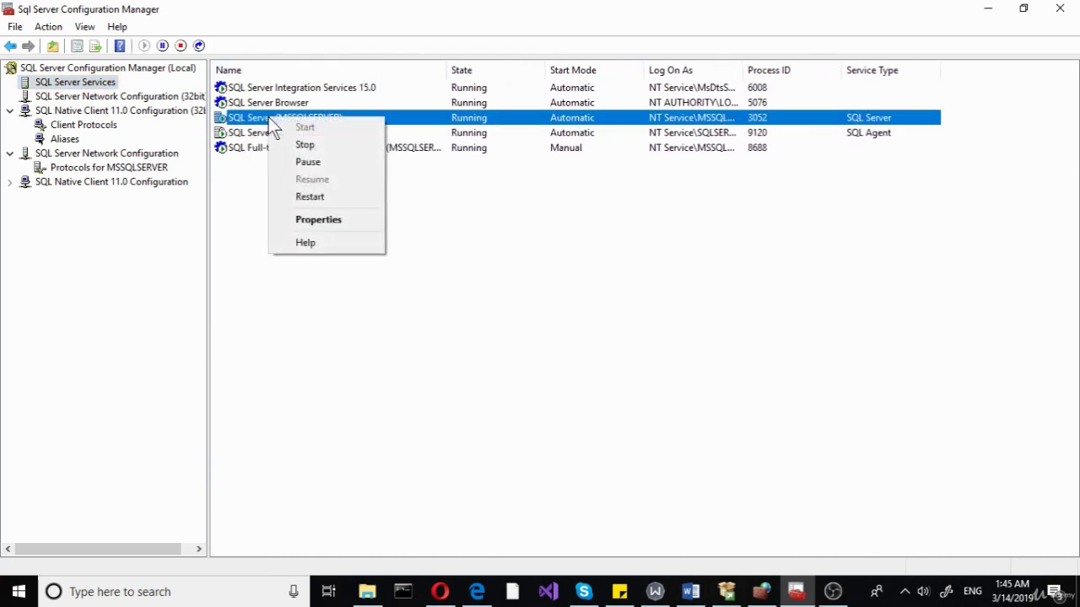
left_click(319, 199)
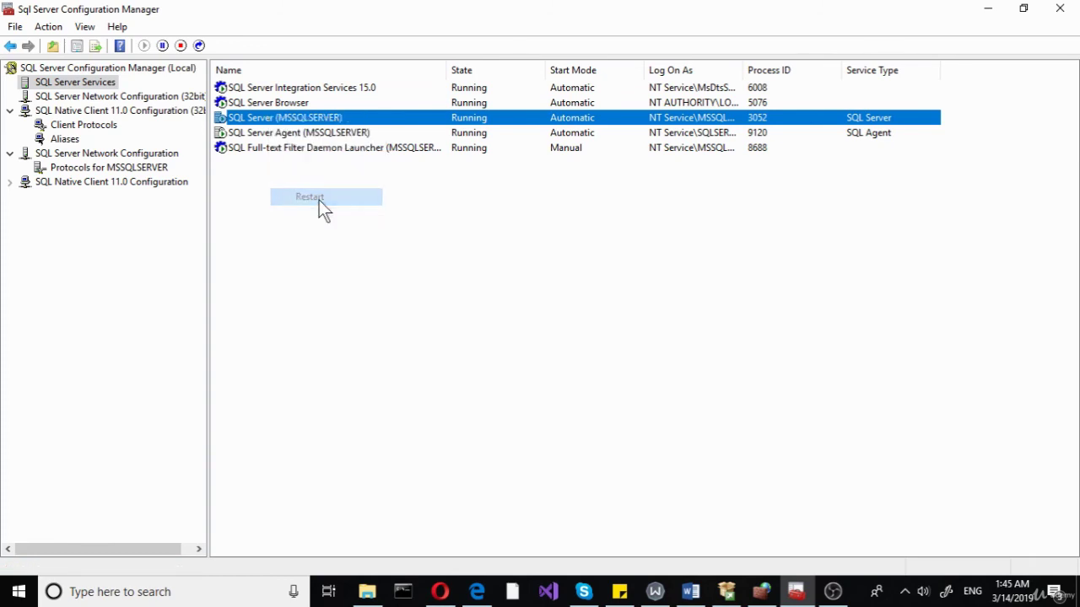